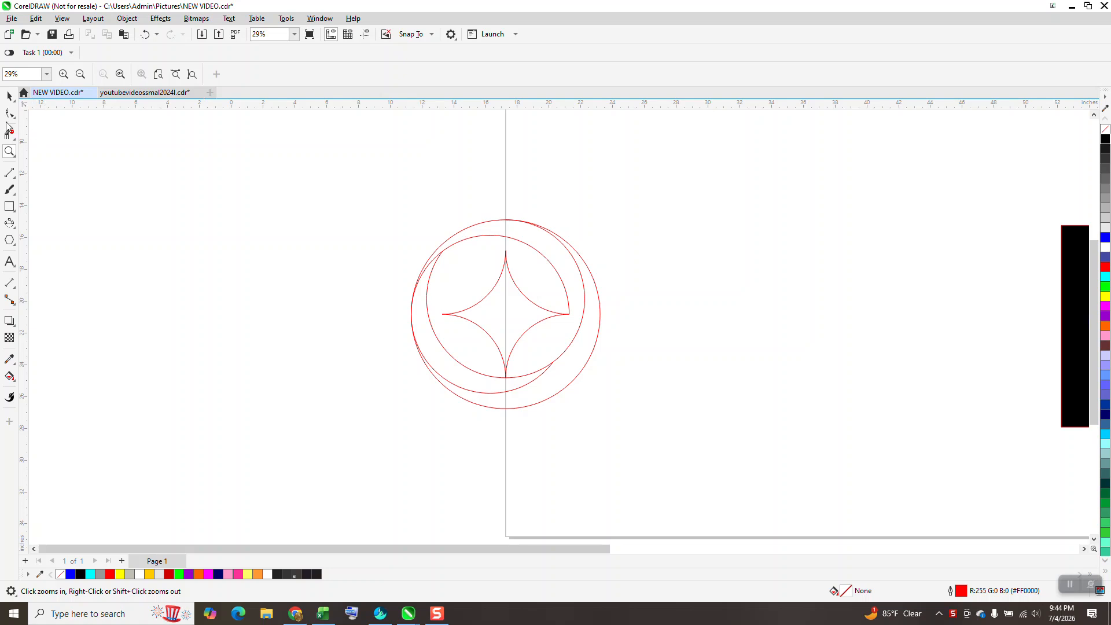
# - Draw a square about 6.85 inches wide and centre it on the page
pyautogui.click(10, 209)
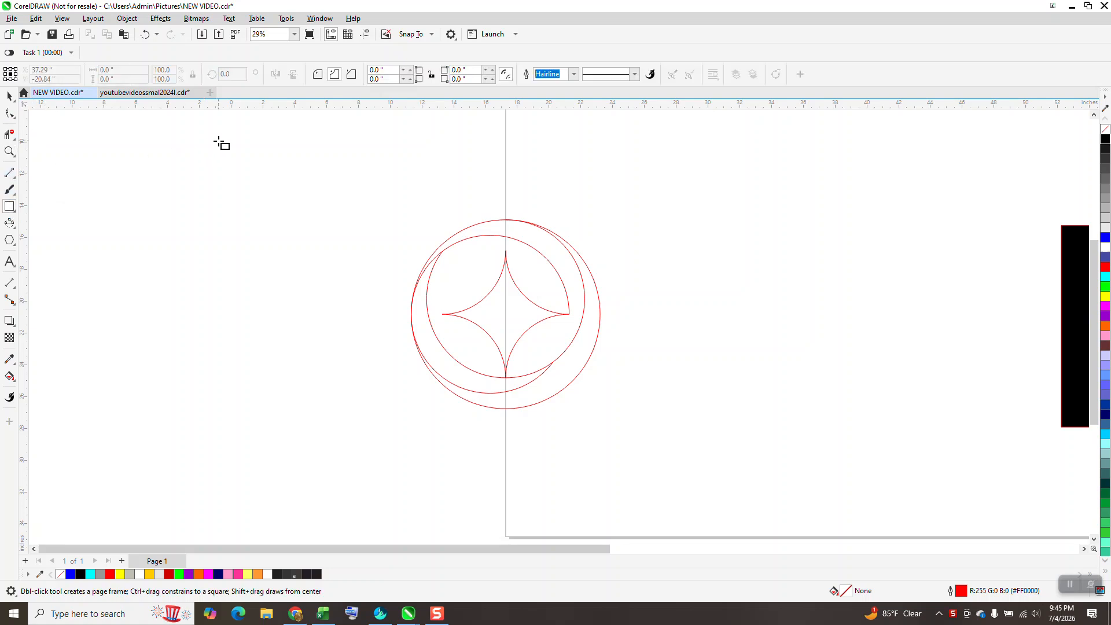
pyautogui.moveTo(936, 244); pyautogui.dragTo(826, 354)
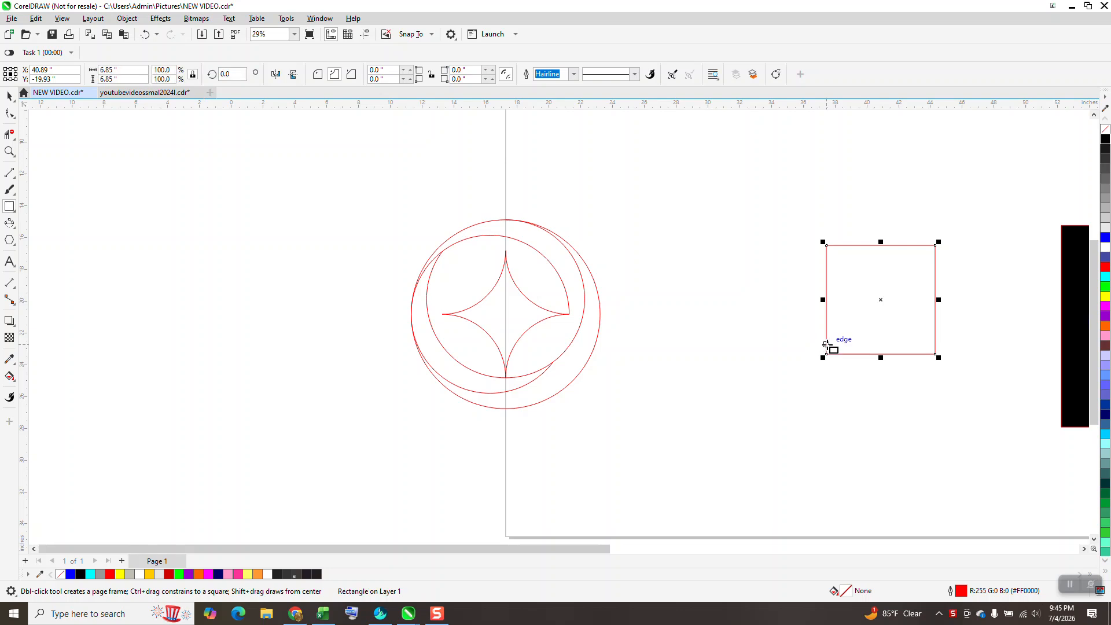
pyautogui.press('p')
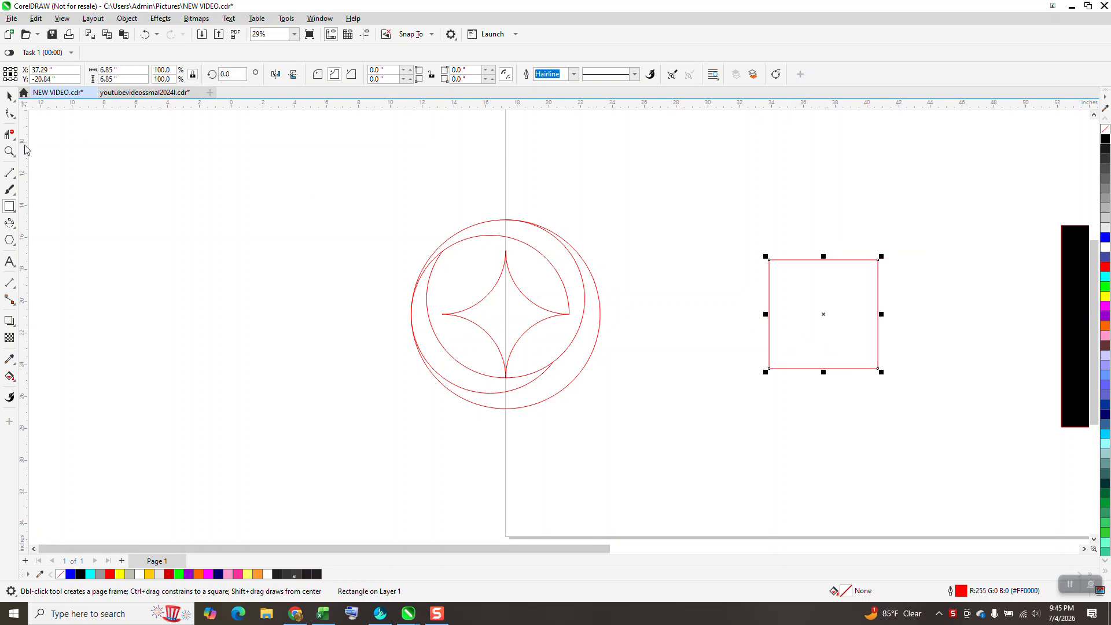
# - Scallop the square's four corners inward to the maximum radius, 3.42 inches, so it forms a four-pointed star
pyautogui.click(10, 113)
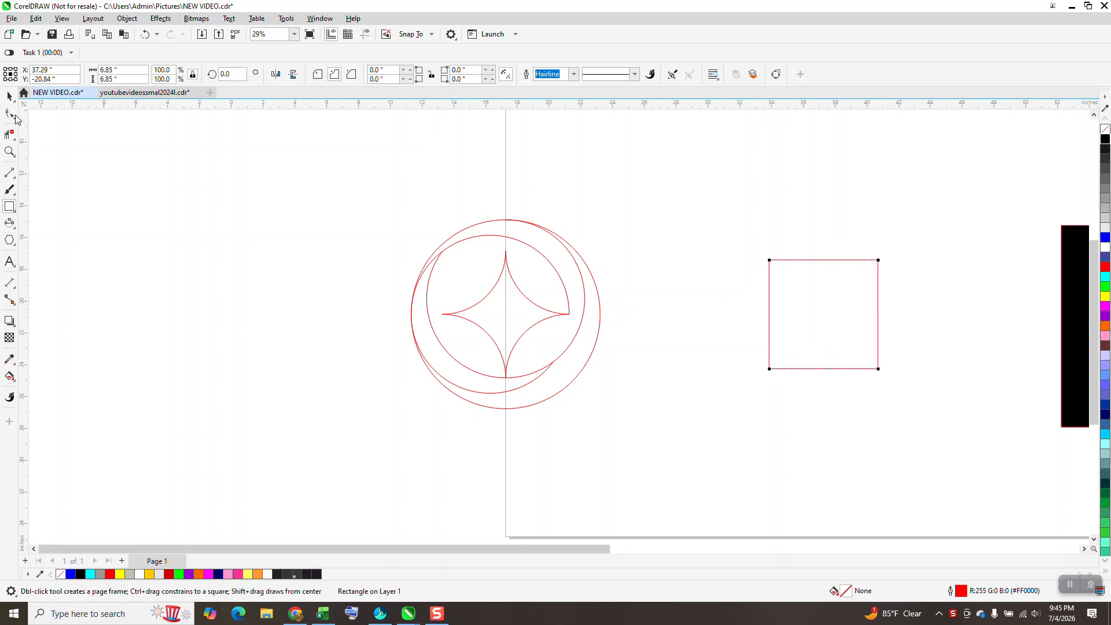
pyautogui.click(335, 76)
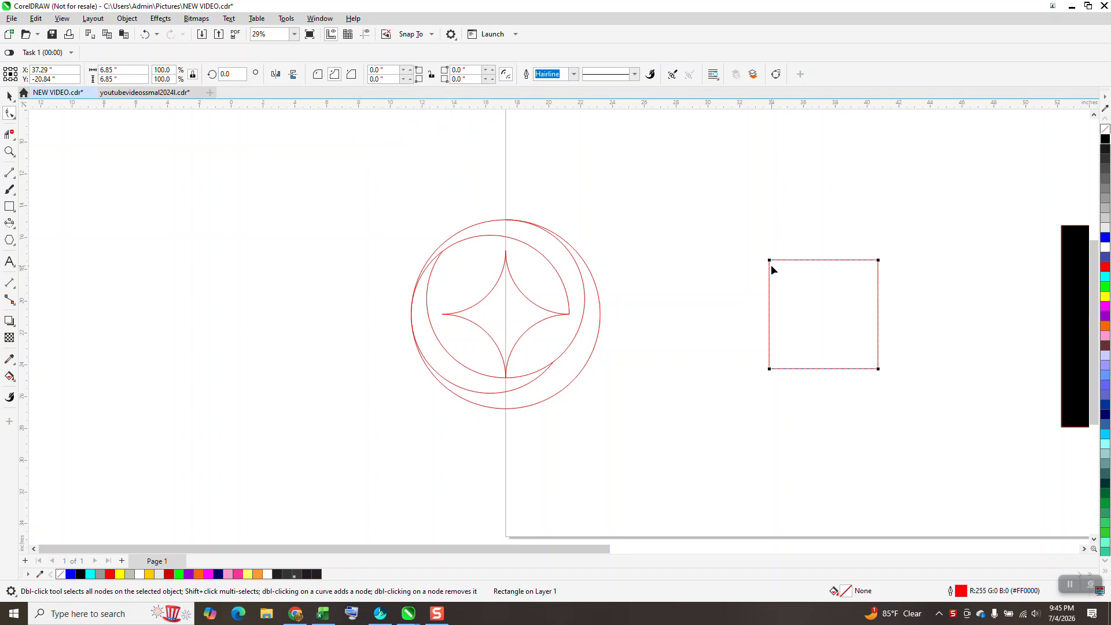
pyautogui.moveTo(770, 262); pyautogui.dragTo(863, 290)
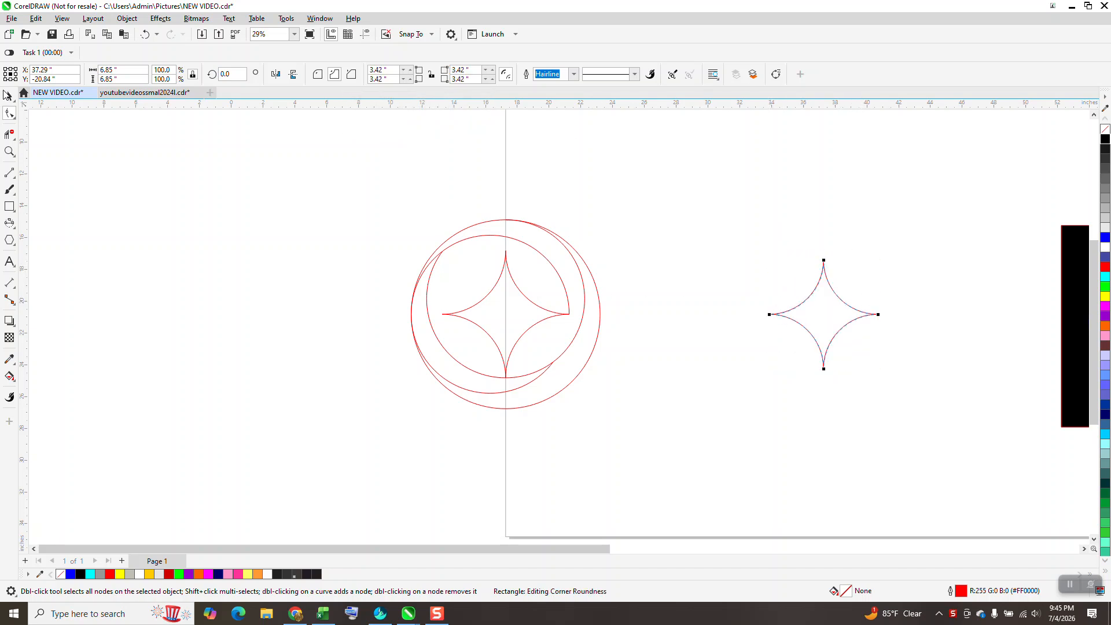
pyautogui.click(9, 95)
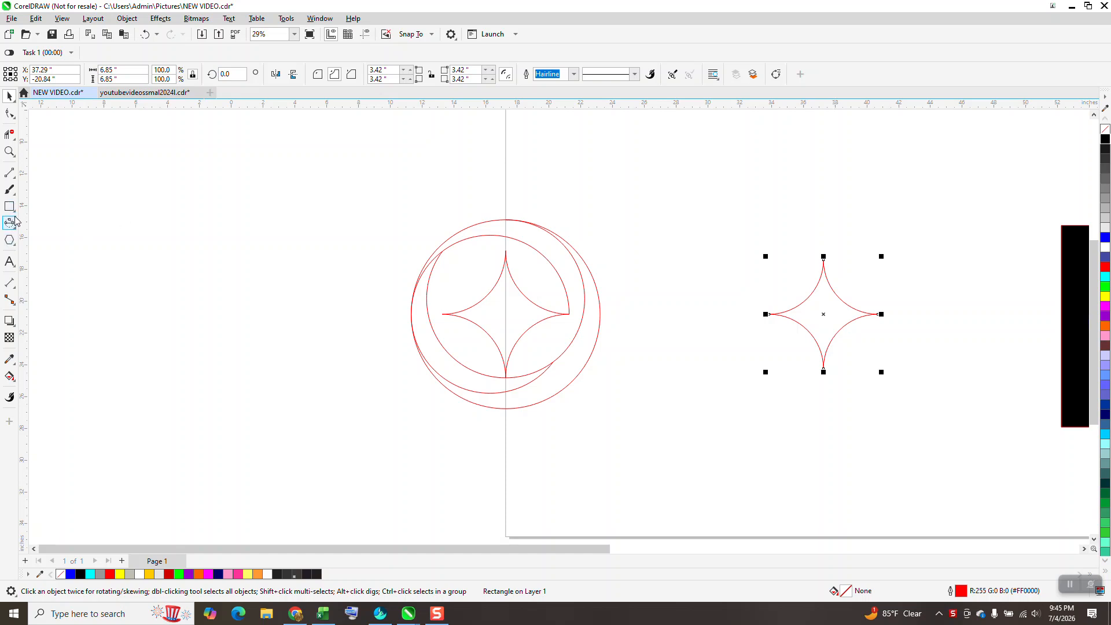
# - Draw a circle about 11.32 inches in diameter, centred around the four-pointed star
pyautogui.click(16, 231)
pyautogui.click(49, 221)
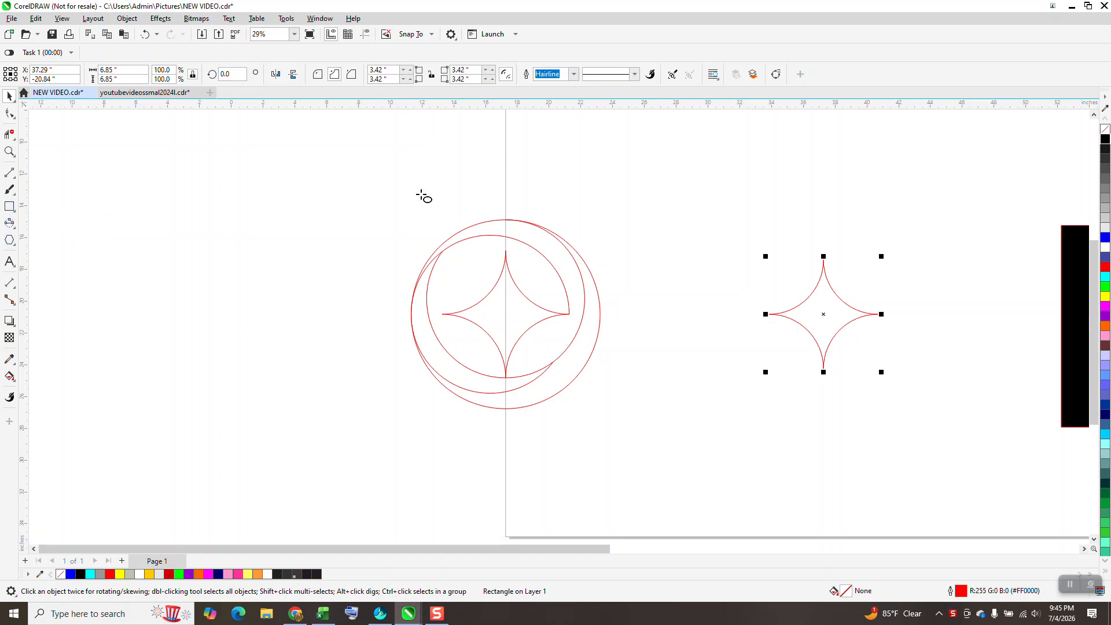
pyautogui.click(745, 209)
pyautogui.moveTo(717, 246); pyautogui.dragTo(651, 364)
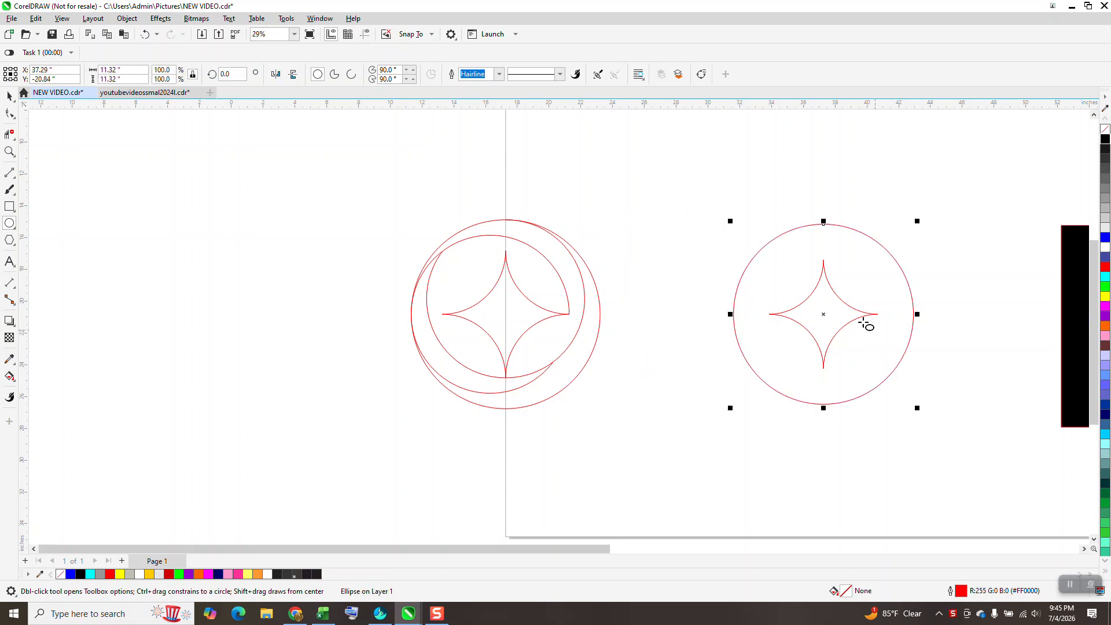
# - Draw two 3-point circles, from the star's right tip to the outer circle's left edge and from its bottom tip to the circle's top
pyautogui.click(16, 231)
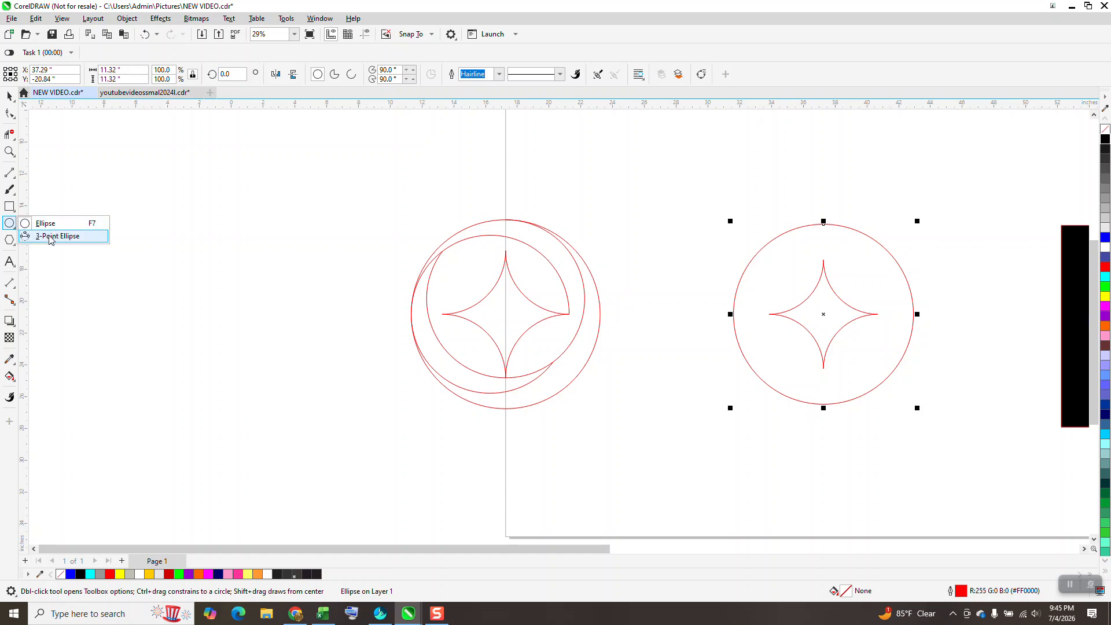
pyautogui.click(51, 237)
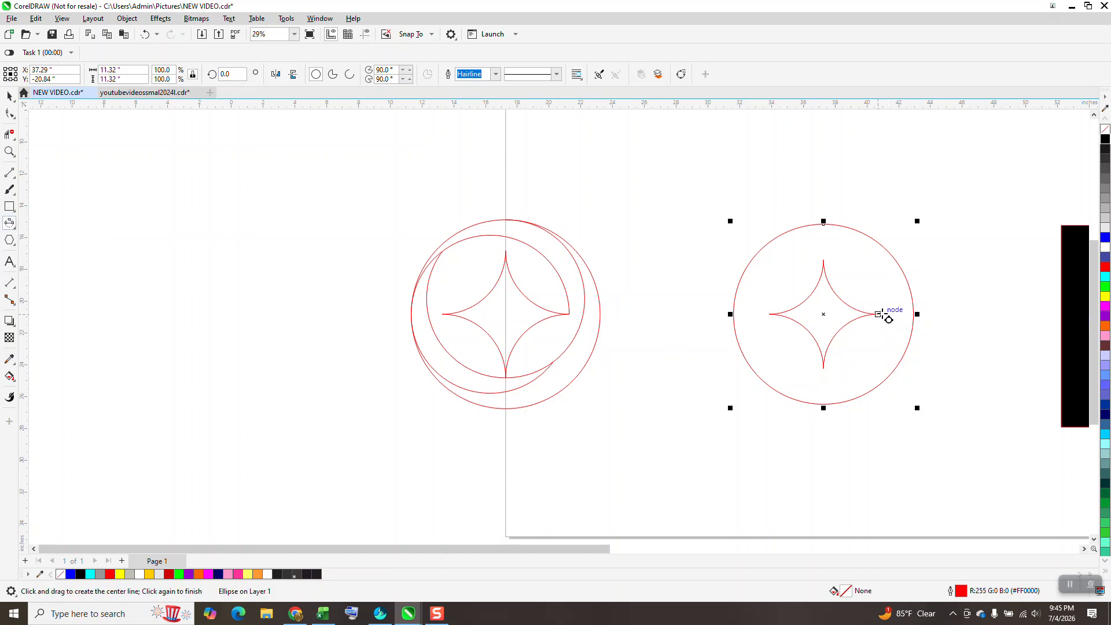
pyautogui.moveTo(879, 314); pyautogui.dragTo(732, 315)
pyautogui.click(734, 315)
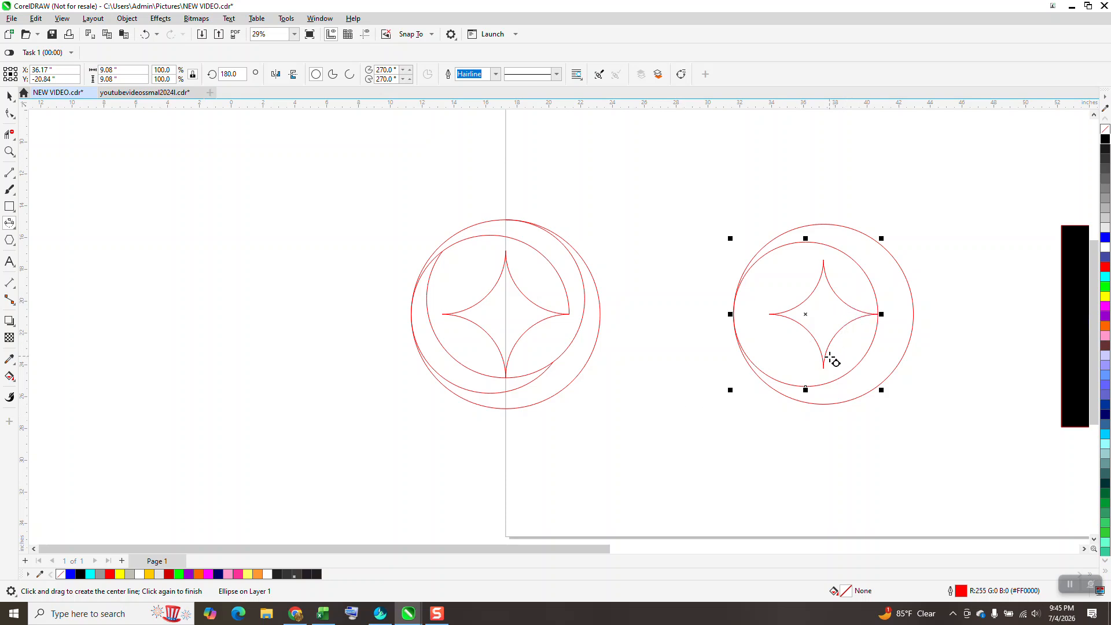
pyautogui.moveTo(824, 368); pyautogui.dragTo(821, 226)
pyautogui.click(820, 225)
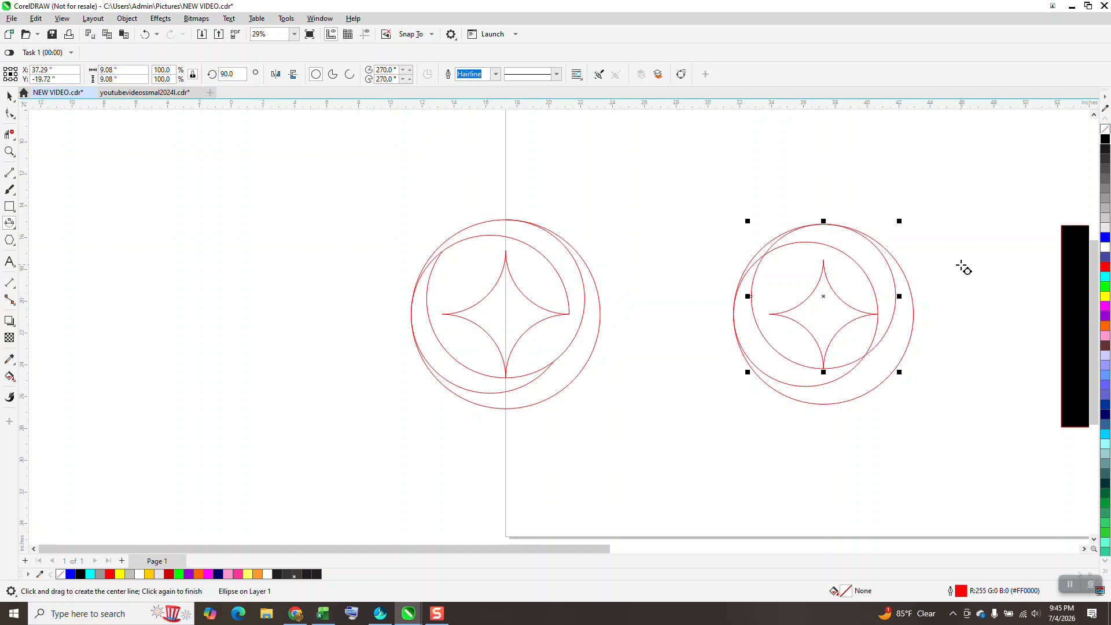
# - Delete the overlapping arc segments at the upper left and lower right where the two inner circles cross
pyautogui.click(8, 152)
pyautogui.moveTo(732, 186); pyautogui.dragTo(883, 439)
pyautogui.click(9, 134)
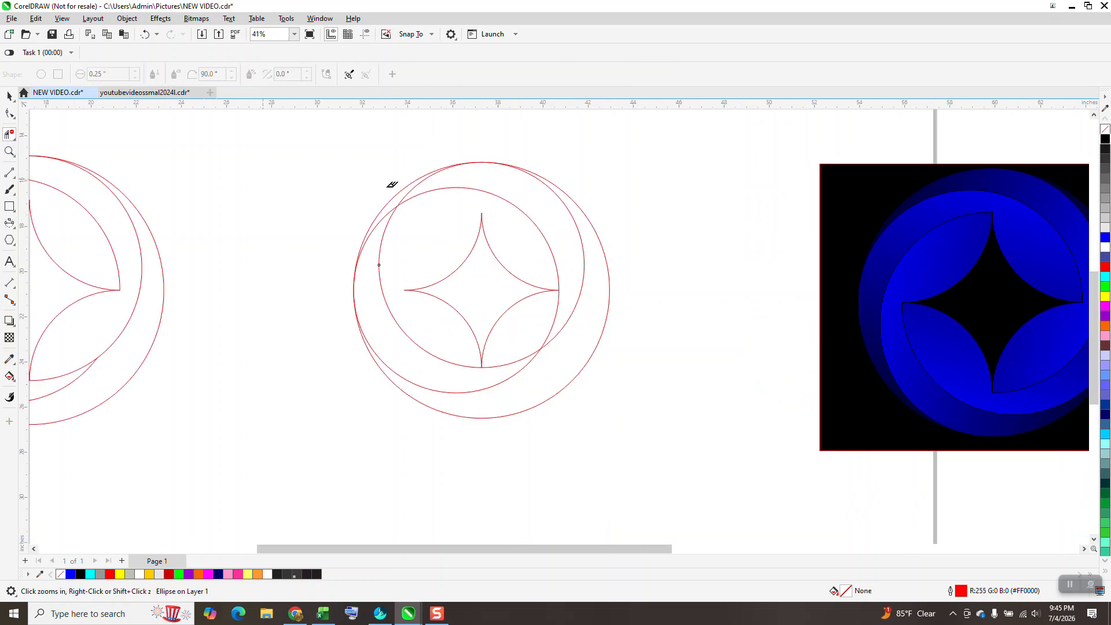
pyautogui.click(421, 177)
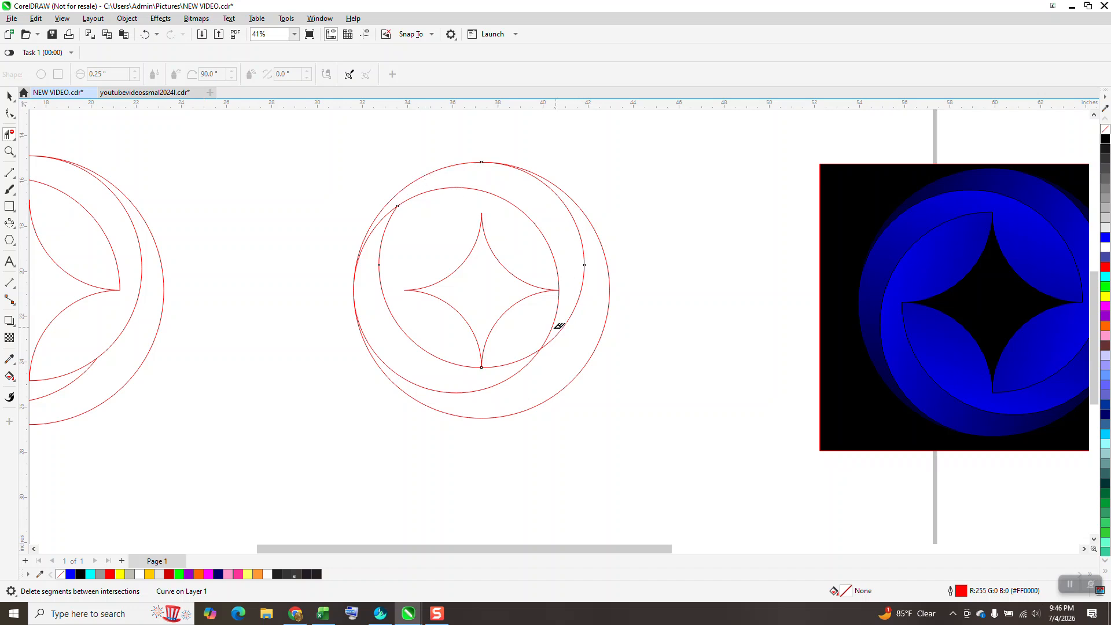
pyautogui.click(558, 308)
pyautogui.scroll(-2, 566, 313)
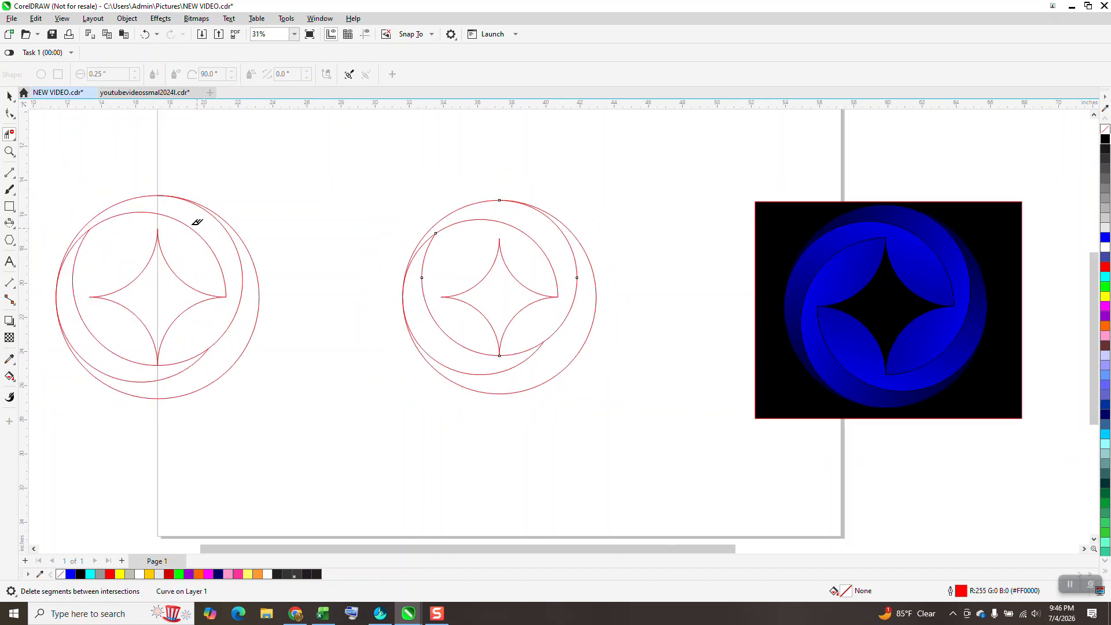
# - Smart-fill the crescent and adjoining petal on the star's lower-right side with orange (#FF6600) as one outline-free blade
pyautogui.click(9, 96)
pyautogui.click(10, 376)
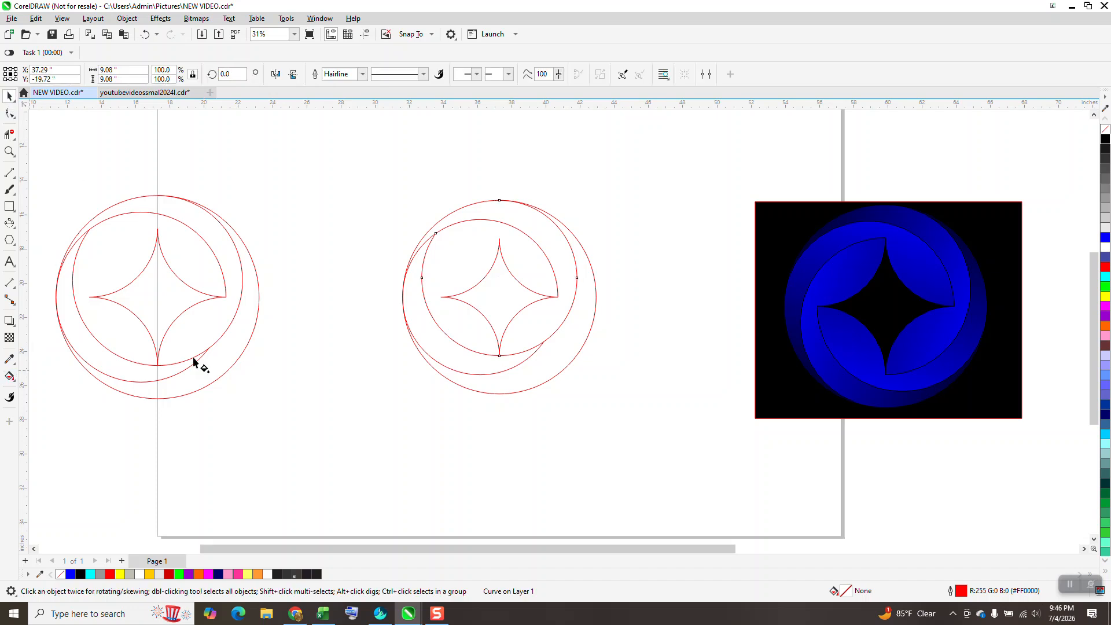
pyautogui.click(11, 378)
pyautogui.click(44, 390)
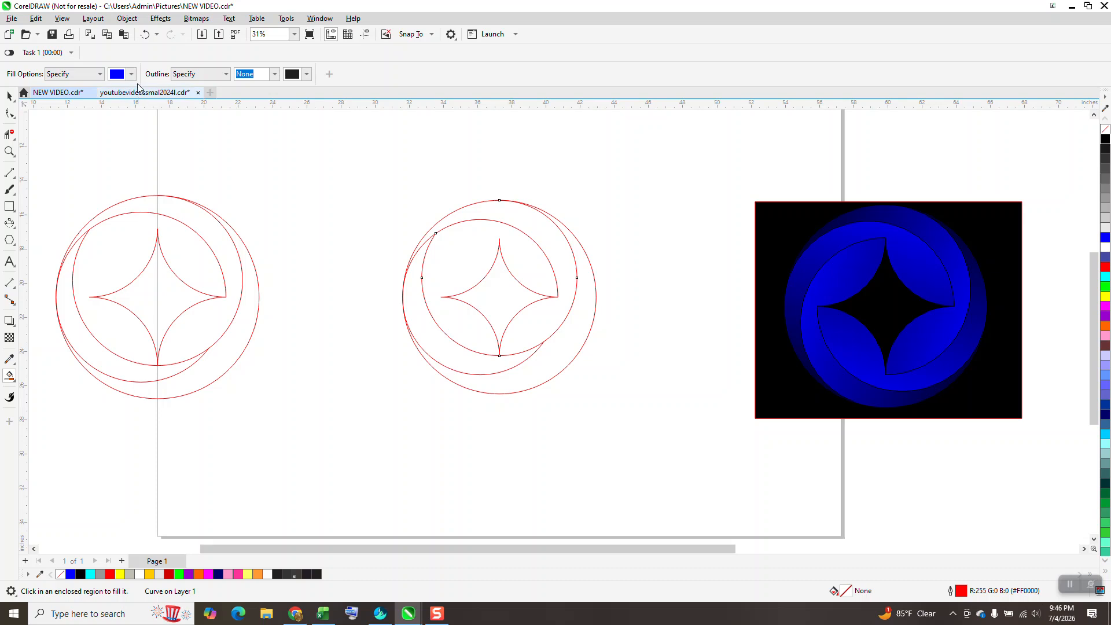
pyautogui.click(132, 75)
pyautogui.click(167, 160)
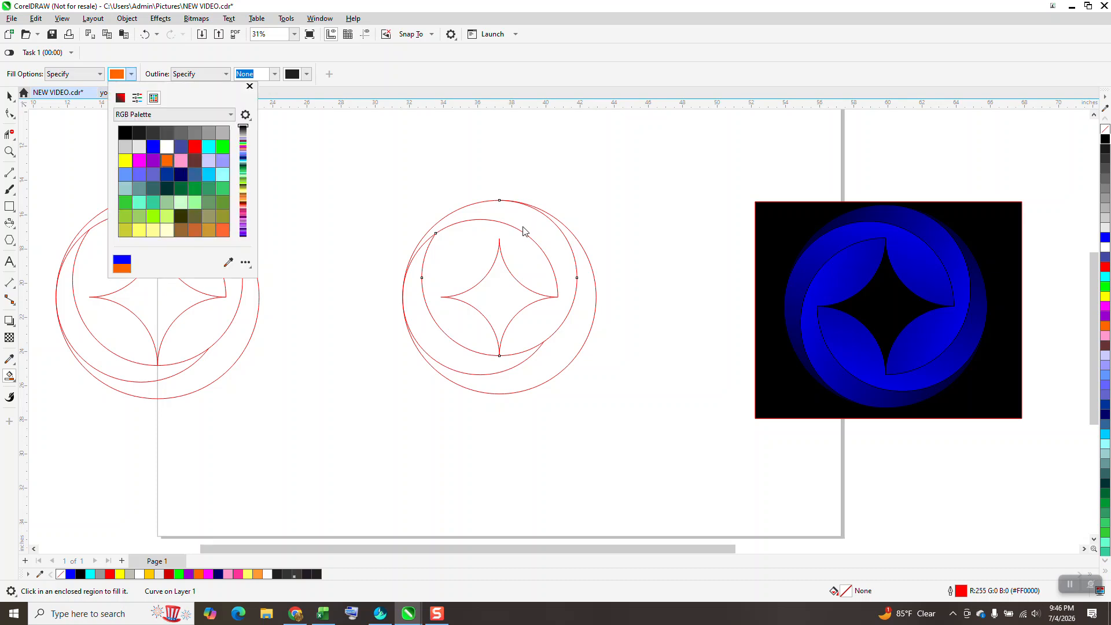
pyautogui.click(553, 234)
pyautogui.scroll(-2, 590, 282)
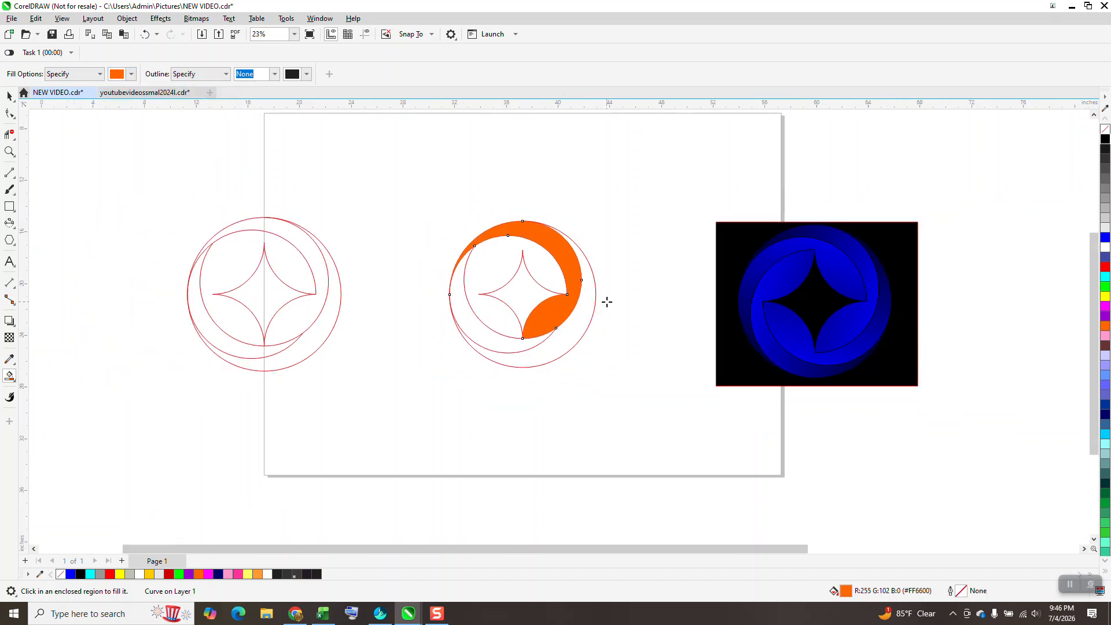
# - Shift the orange blade 10 inches aside, delete its star and circle construction outlines, and shift the blade back to its original position
pyautogui.moveTo(452, 289); pyautogui.dragTo(582, 289)
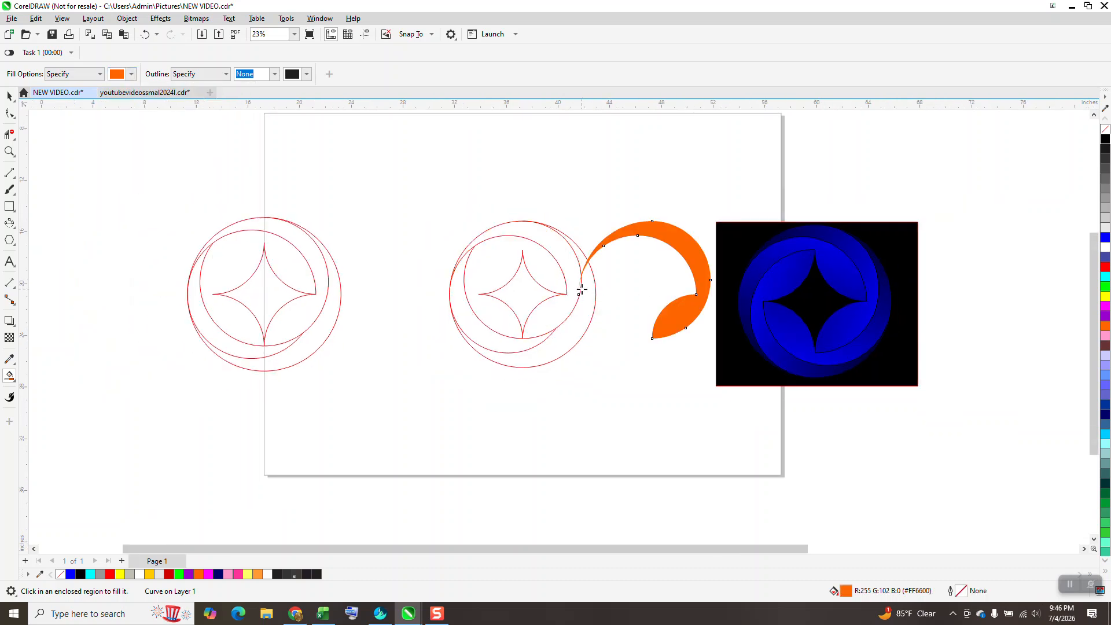
pyautogui.click(8, 96)
pyautogui.moveTo(428, 168); pyautogui.dragTo(622, 405)
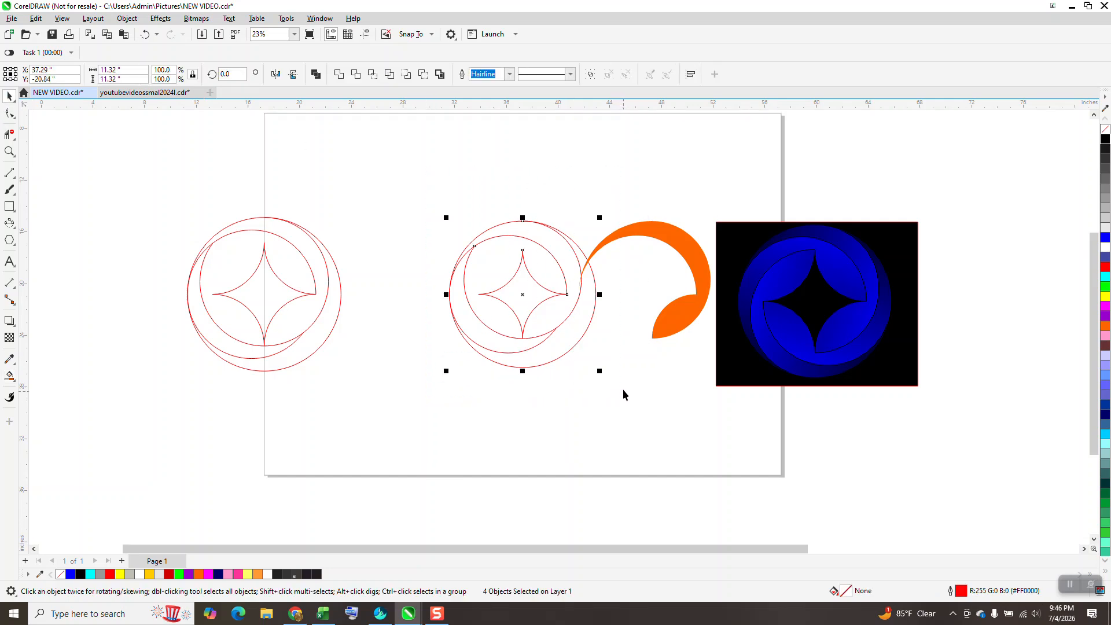
pyautogui.press('Delete')
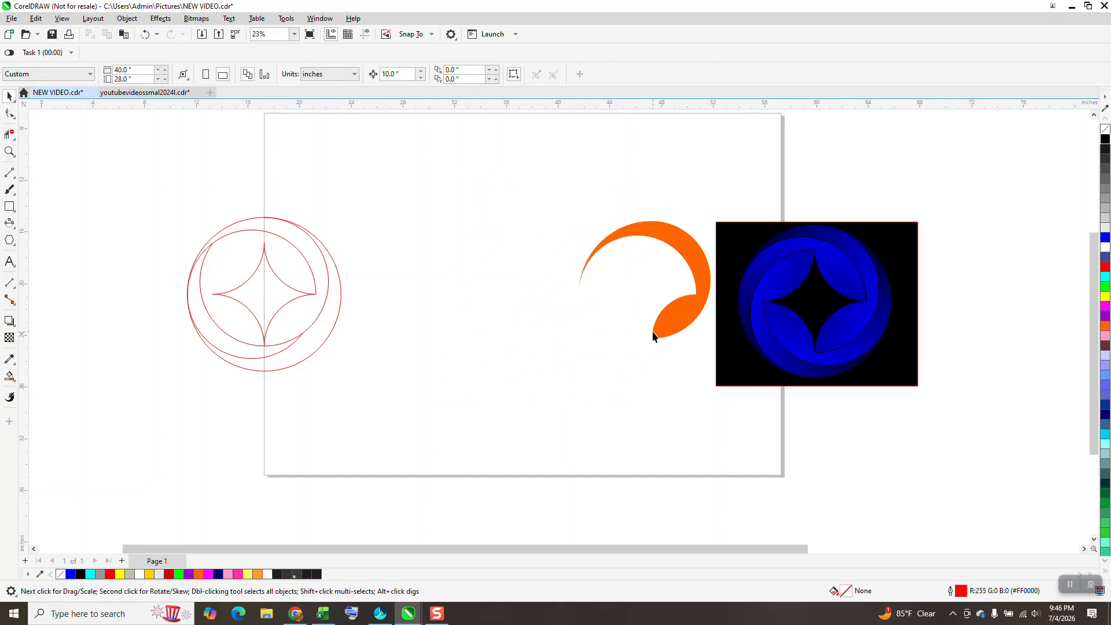
pyautogui.click(697, 257)
pyautogui.press('Left')
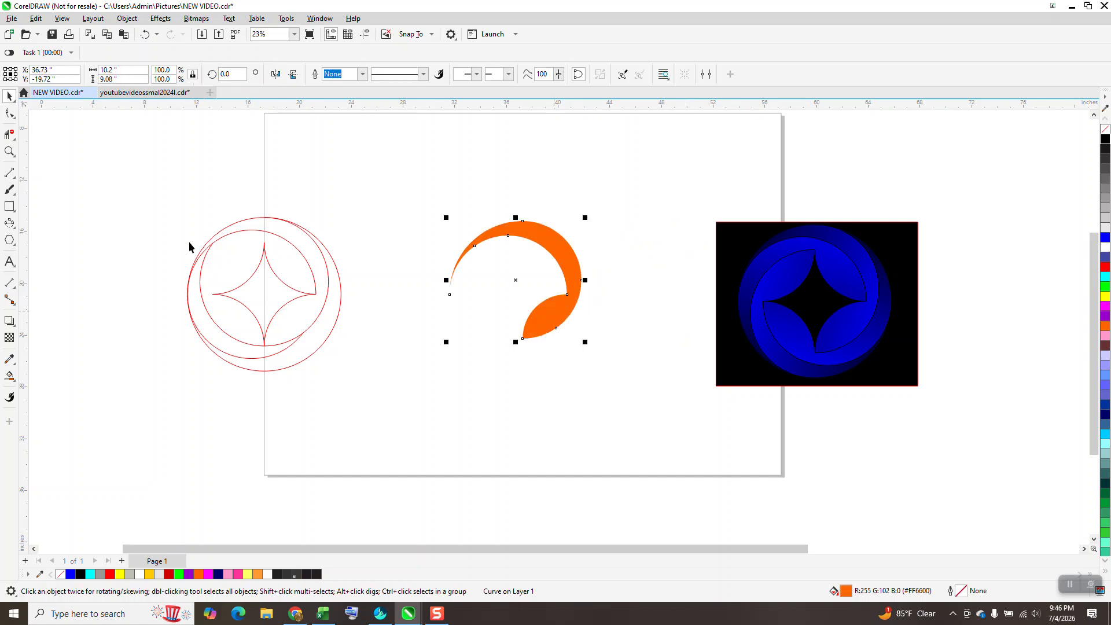
# - Apply a linear orange-to-black fountain fill to the blade from lower right to upper left, with its midpoint moved nearer the black end
pyautogui.click(10, 151)
pyautogui.click(596, 313)
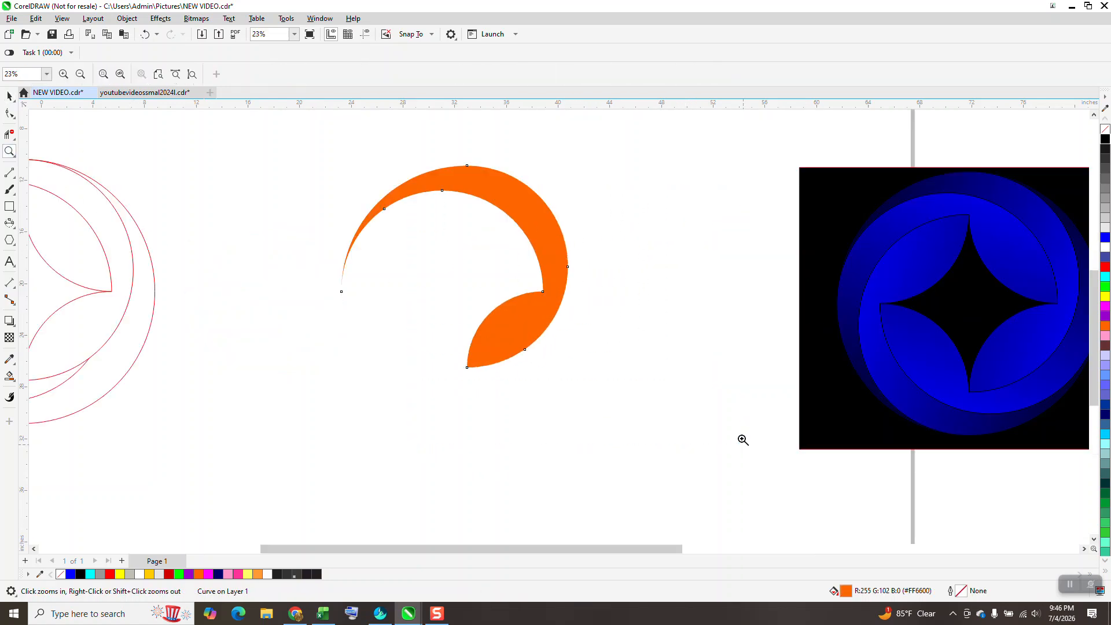
pyautogui.click(10, 96)
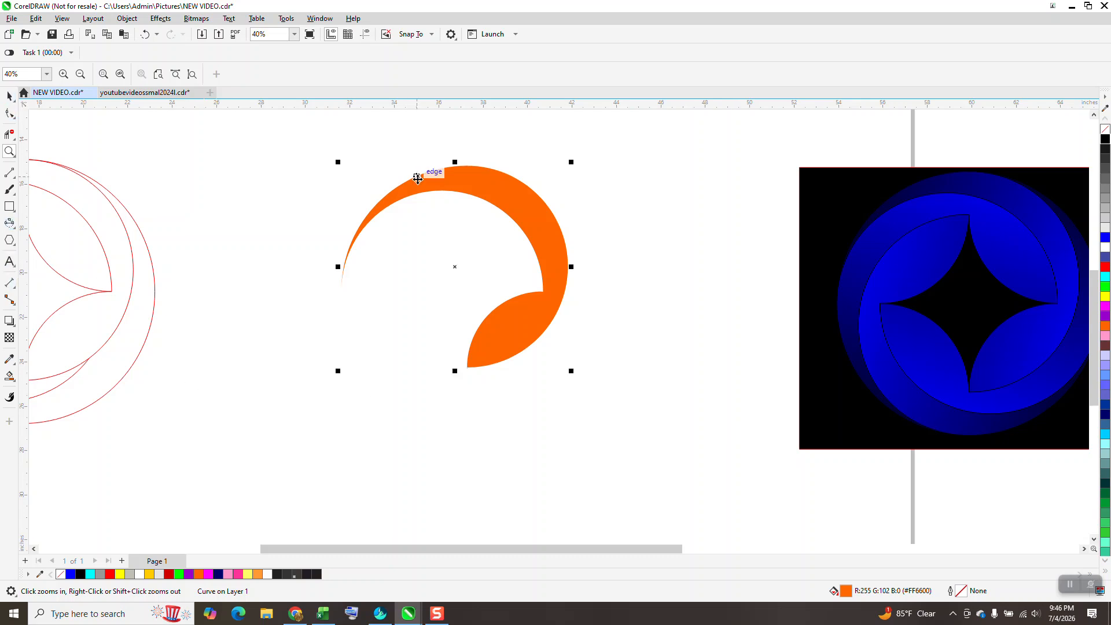
pyautogui.click(9, 376)
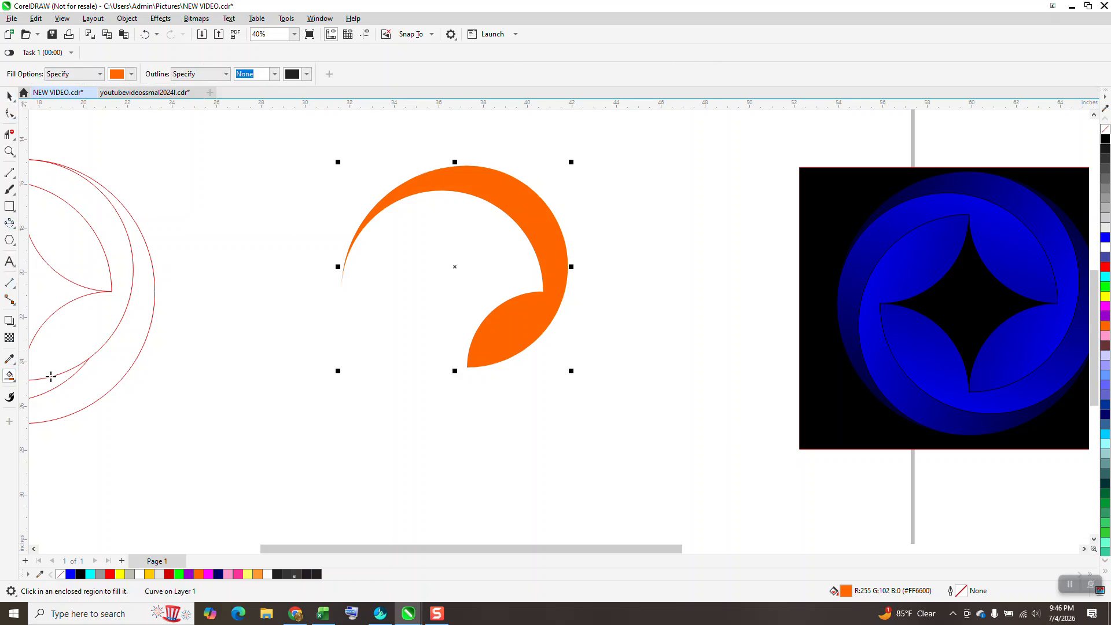
pyautogui.click(17, 381)
pyautogui.click(47, 378)
pyautogui.moveTo(549, 232); pyautogui.dragTo(329, 196)
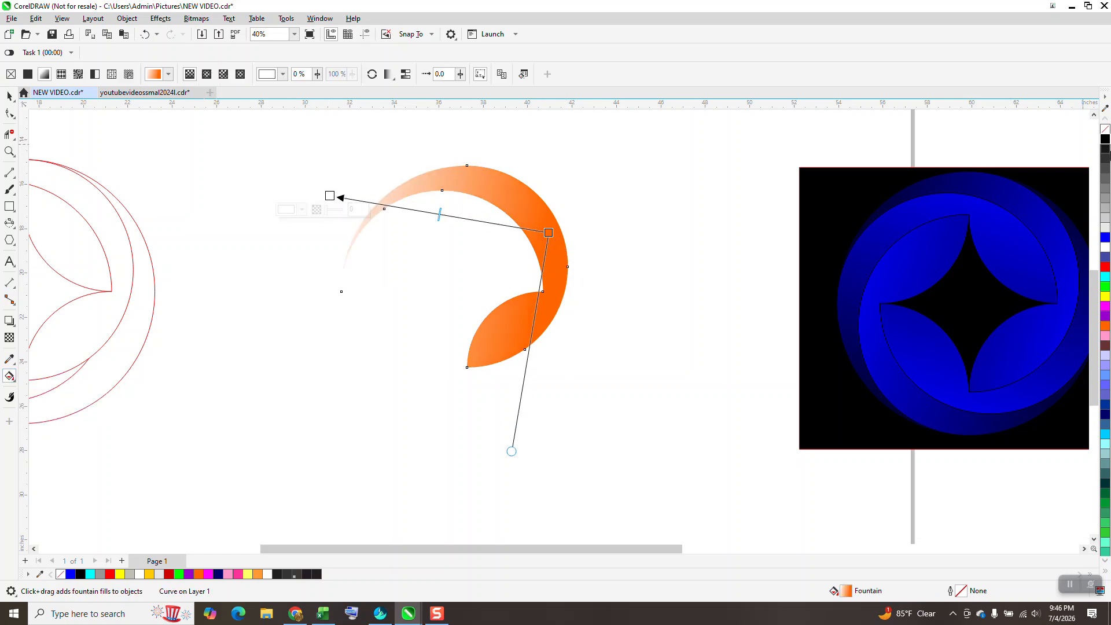
pyautogui.moveTo(1104, 141); pyautogui.dragTo(330, 195)
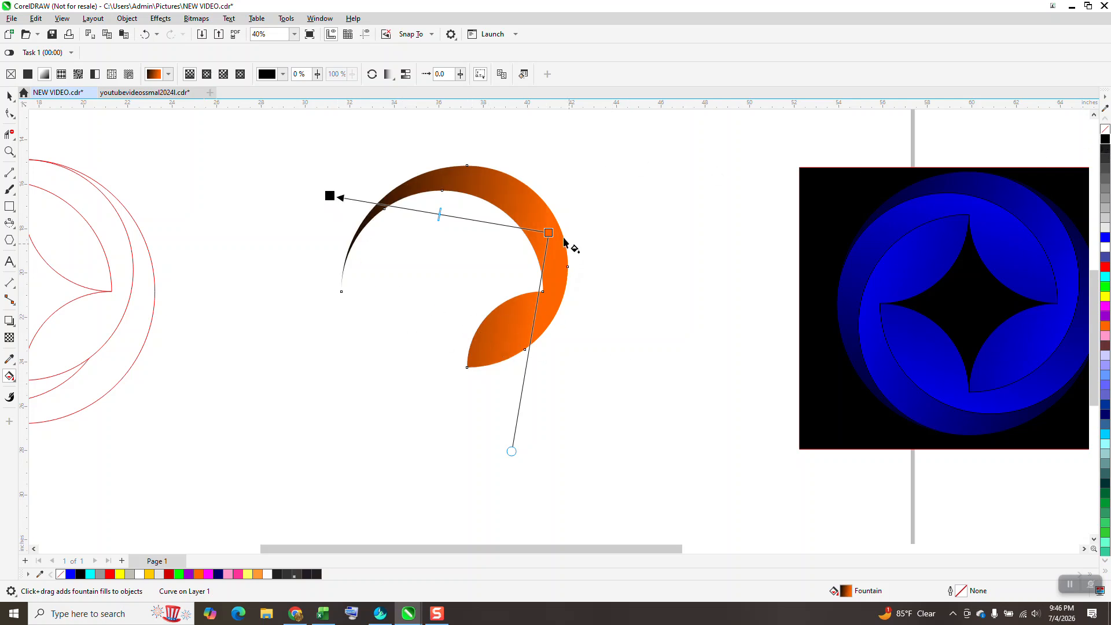
pyautogui.moveTo(549, 232); pyautogui.dragTo(570, 377)
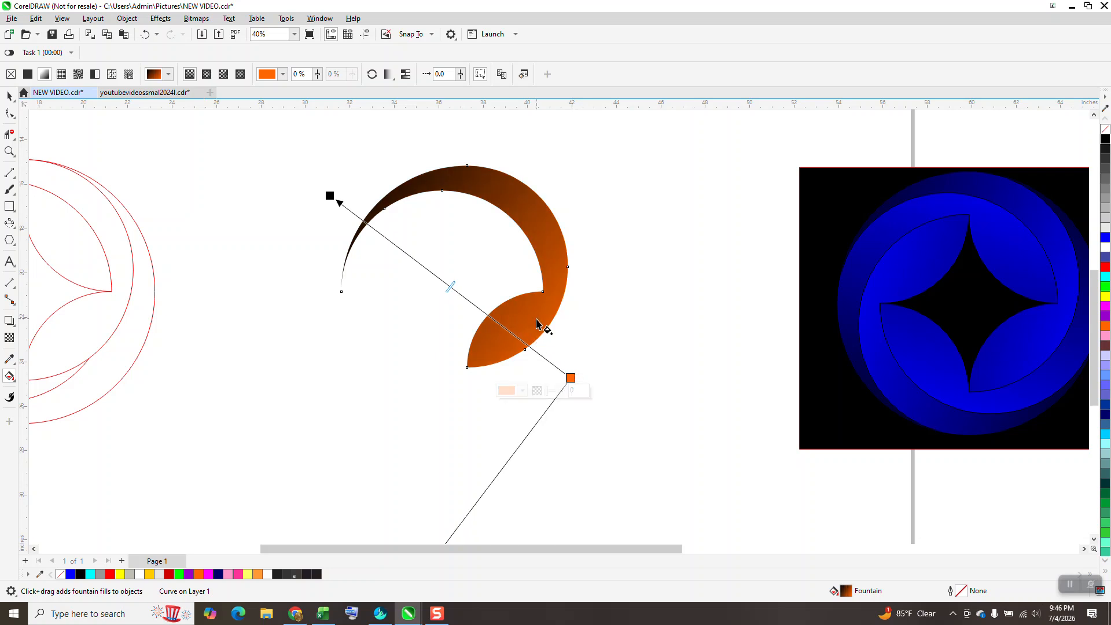
pyautogui.moveTo(462, 284); pyautogui.dragTo(427, 256)
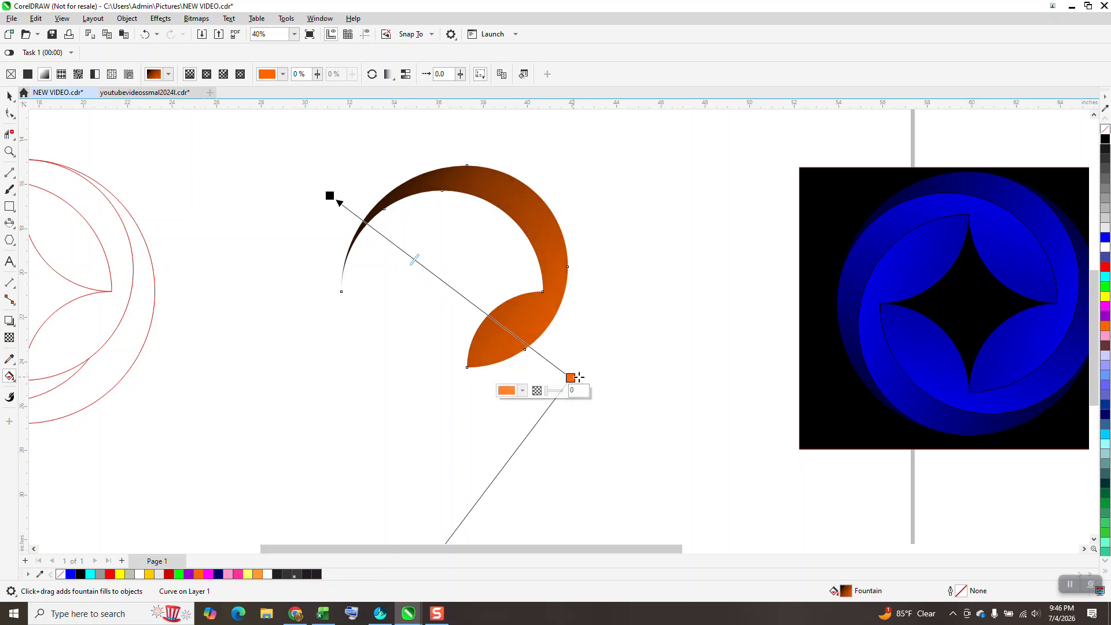
# - Add a black stop near the gradient's orange end and an orange stop on either side of it to form a narrow dark band
pyautogui.moveTo(1103, 141); pyautogui.dragTo(510, 332)
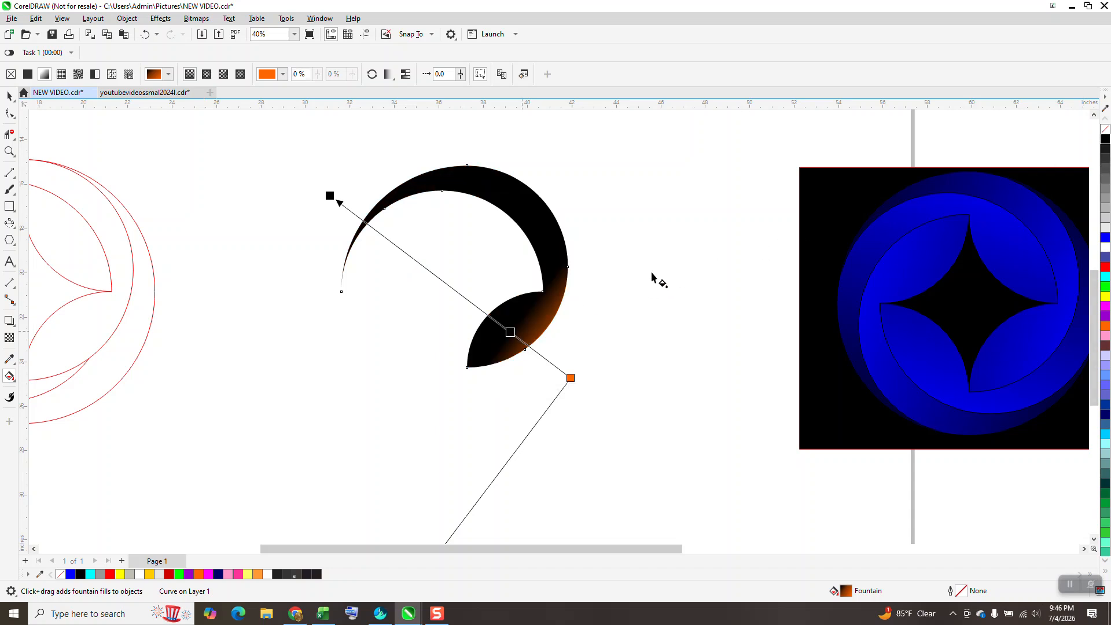
pyautogui.moveTo(1103, 340); pyautogui.dragTo(521, 339)
pyautogui.moveTo(1104, 326); pyautogui.dragTo(498, 323)
# - Create a copy of the gradient blade rotated 90 degrees about the centre of the original circle
pyautogui.press('space')
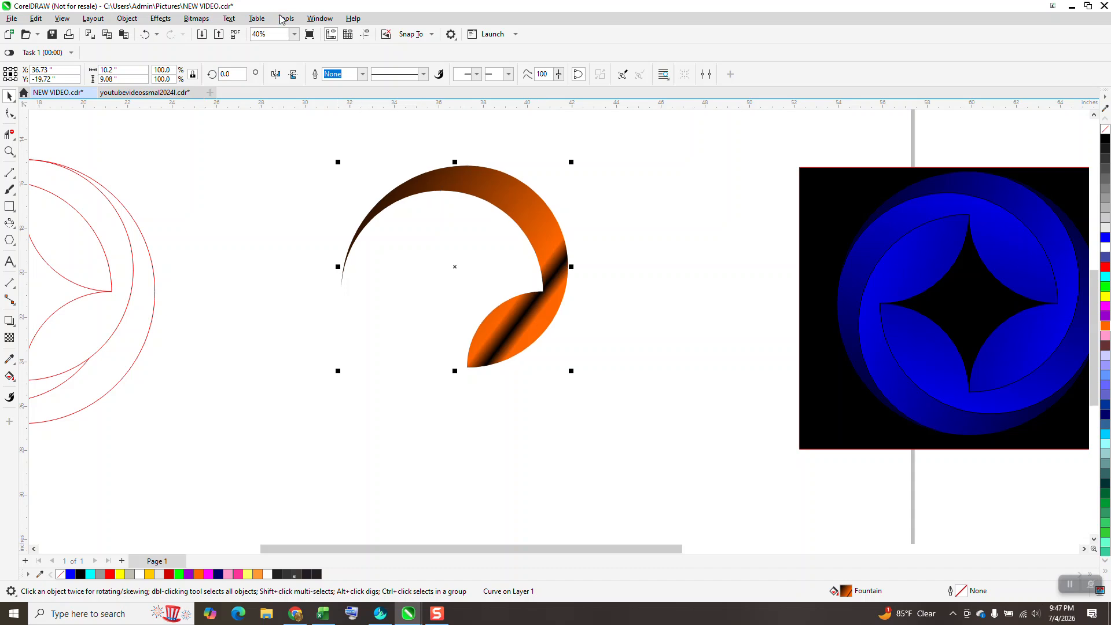
pyautogui.click(470, 180)
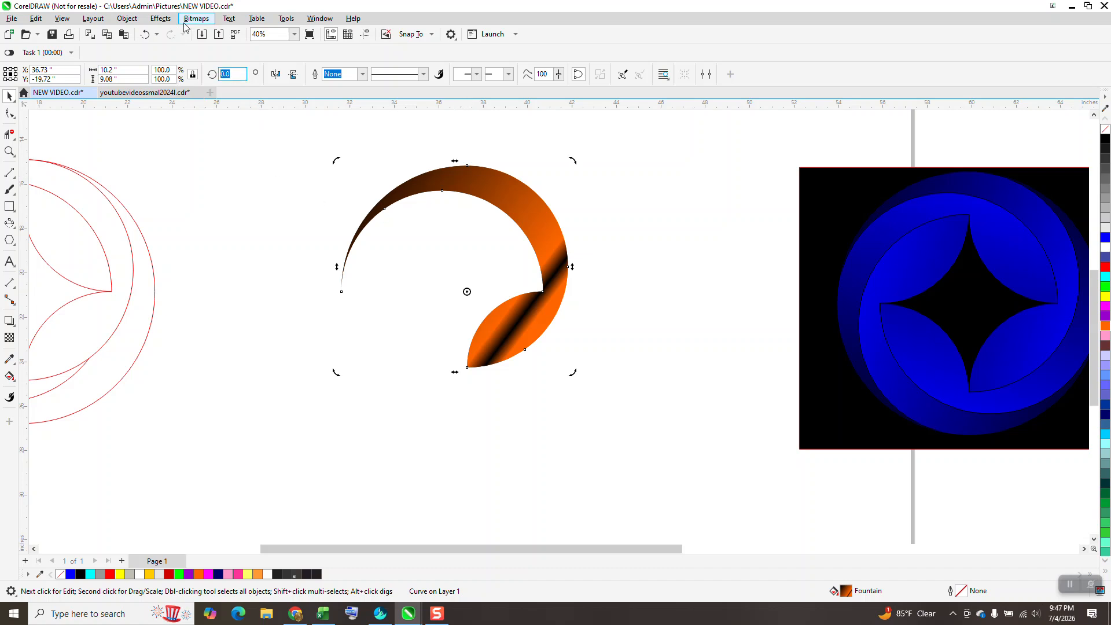
pyautogui.press('Return')
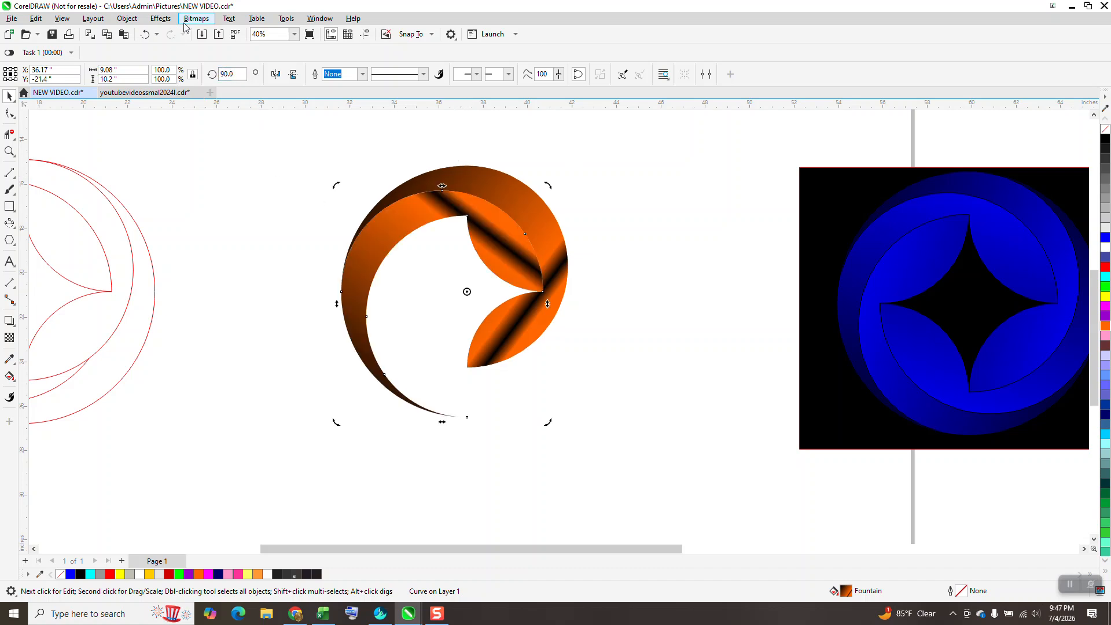
# - Repeat the rotated duplication twice to complete a ring of four gradient blades around the star
pyautogui.hotkey('ctrl', 'd')
pyautogui.hotkey('ctrl', 'd')
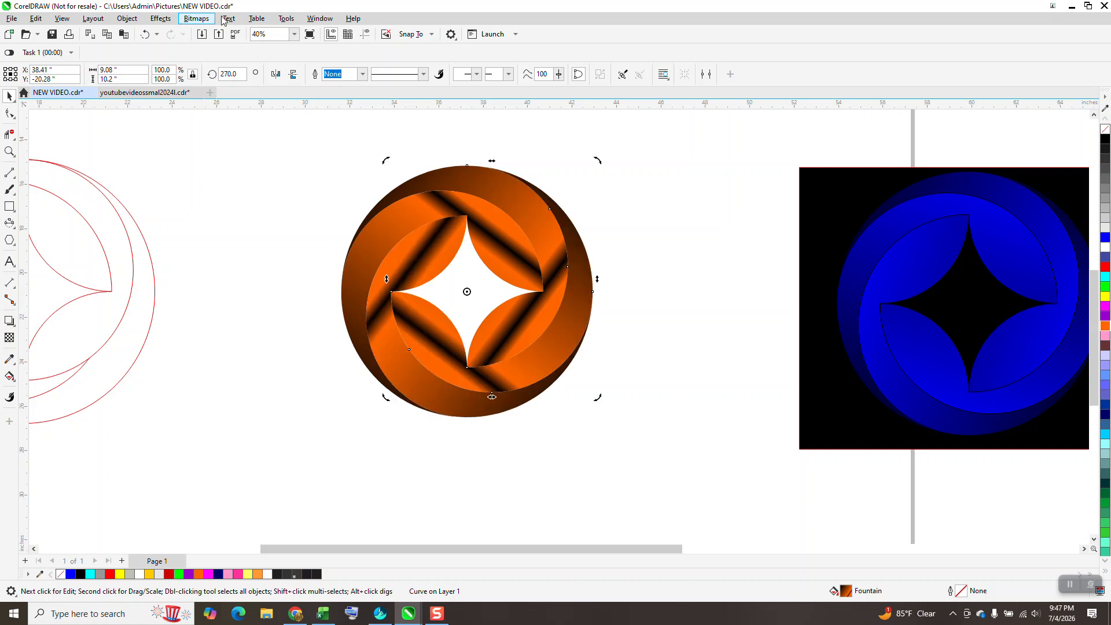
pyautogui.click(654, 201)
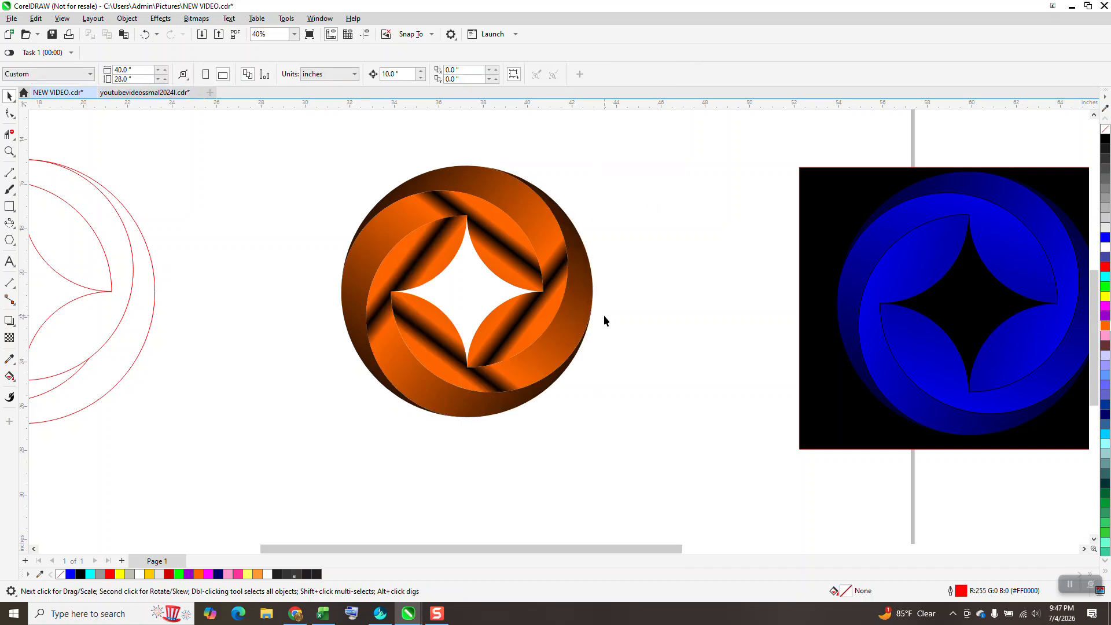
# - Delete the three rotated blade copies, keeping only the original gradient blade
pyautogui.click(567, 320)
pyautogui.press('Delete')
pyautogui.click(447, 398)
pyautogui.press('Delete')
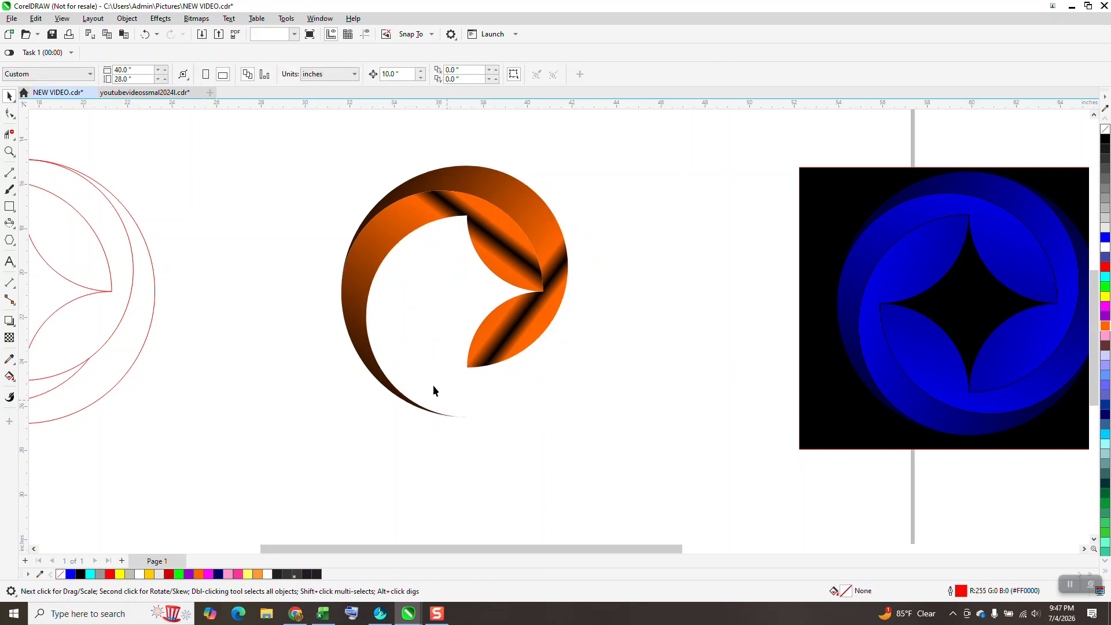
pyautogui.click(368, 265)
pyautogui.press('Delete')
# - Clone the original blade and shift the master blade 10 inches to the left, leaving the clone in the original position
pyautogui.click(553, 237)
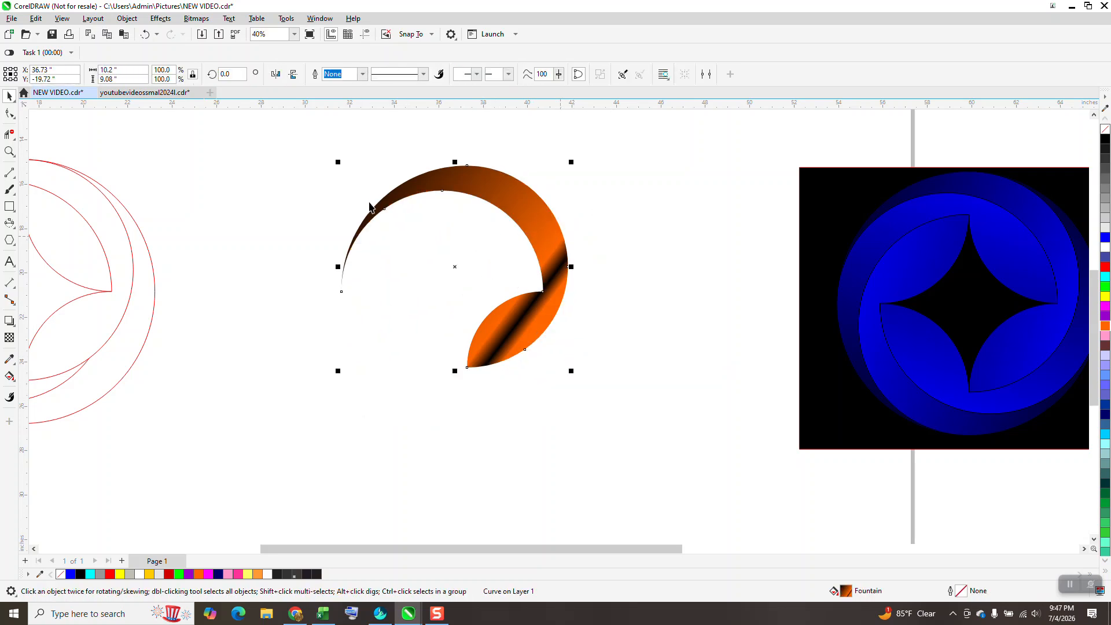
pyautogui.click(35, 18)
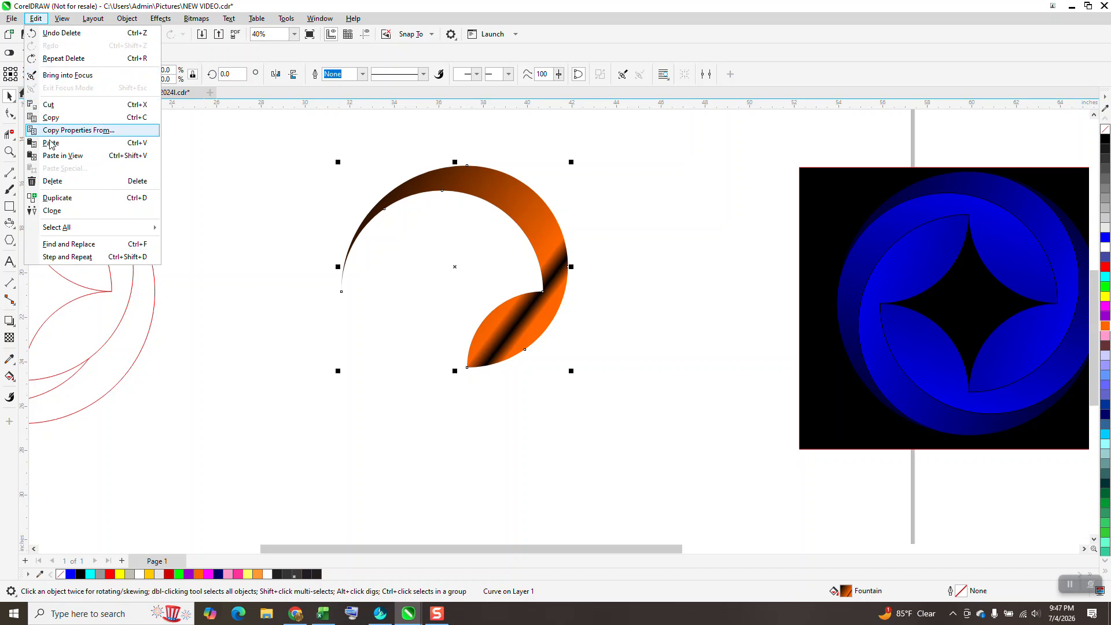
pyautogui.click(42, 210)
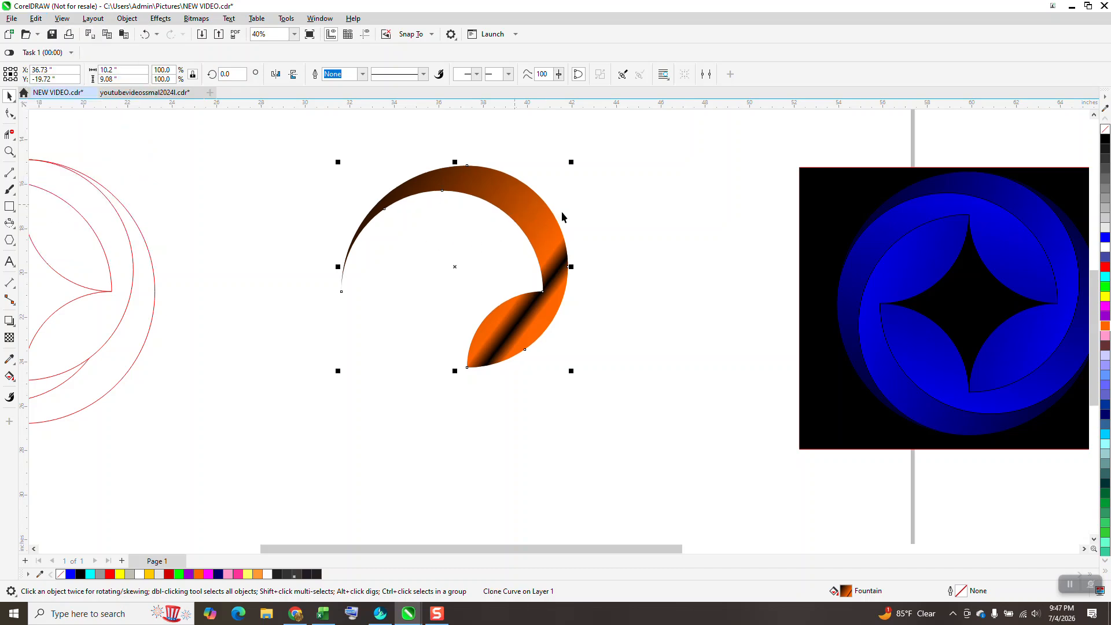
pyautogui.moveTo(561, 217); pyautogui.dragTo(706, 260)
pyautogui.click(527, 341)
pyautogui.press('Left')
pyautogui.click(745, 318)
pyautogui.press('Left')
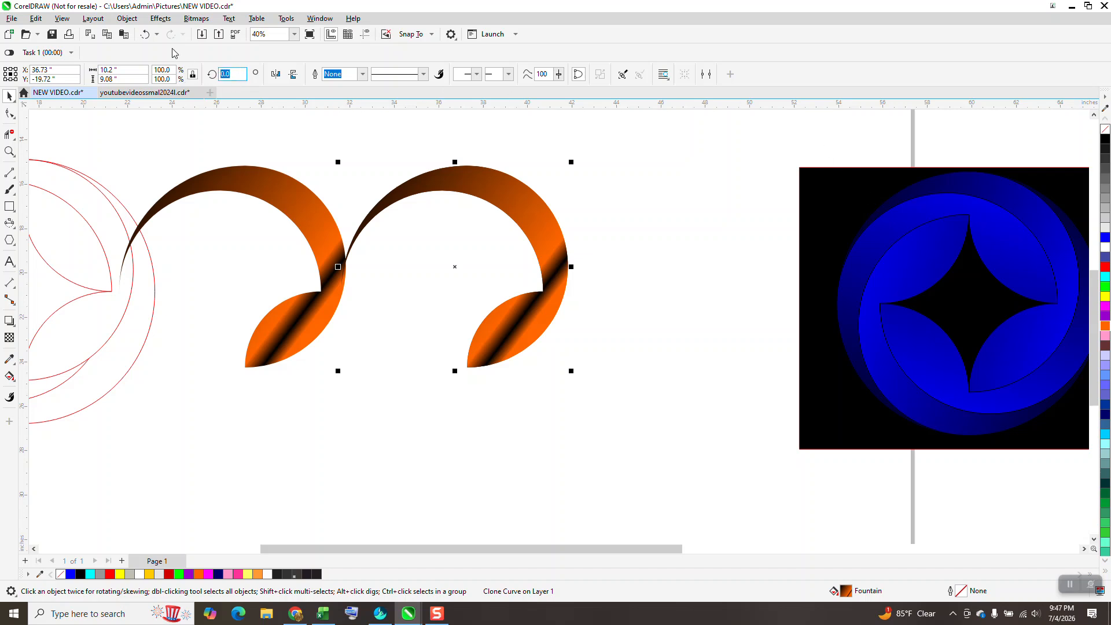
# - Create three copies of the cloned blade at successive 90-degree rotations about the original circle's centre to form the full ring
pyautogui.press('Return')
pyautogui.hotkey('ctrl', 'r')
pyautogui.hotkey('ctrl', 'r')
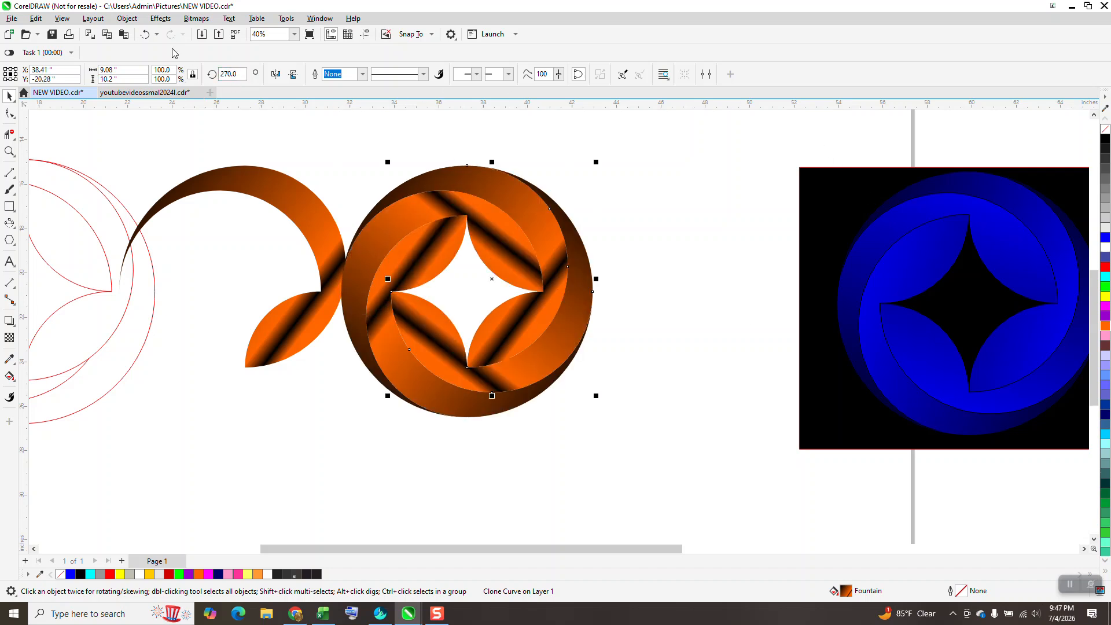
# - Move the master blade farther away from the ring and place the black rectangle behind the ring as its background
pyautogui.moveTo(312, 218); pyautogui.dragTo(257, 206)
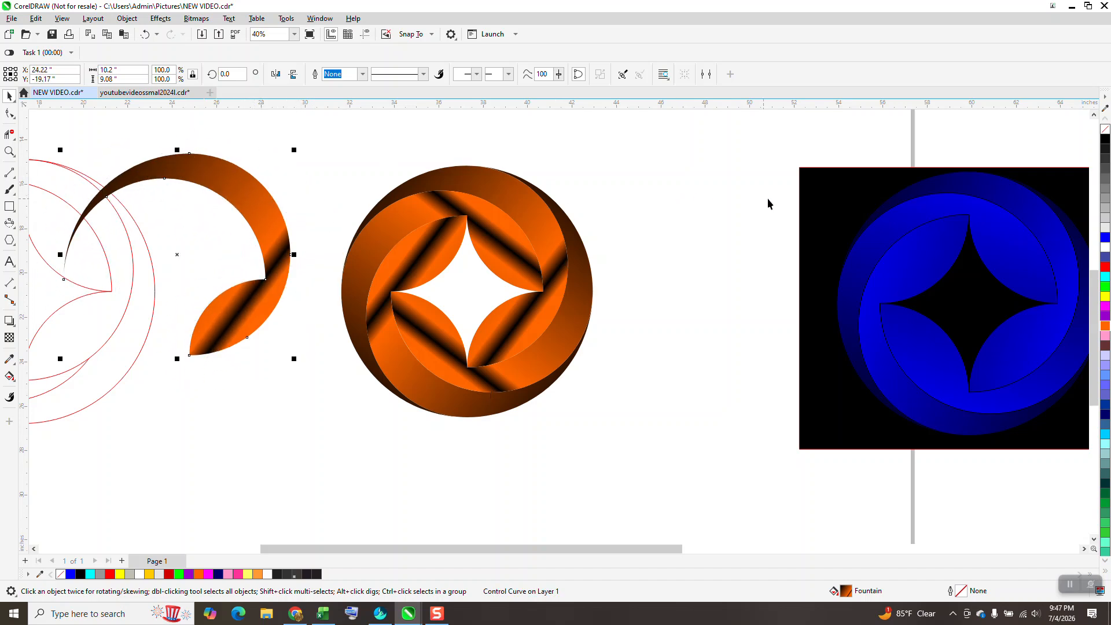
pyautogui.moveTo(850, 211); pyautogui.dragTo(351, 191)
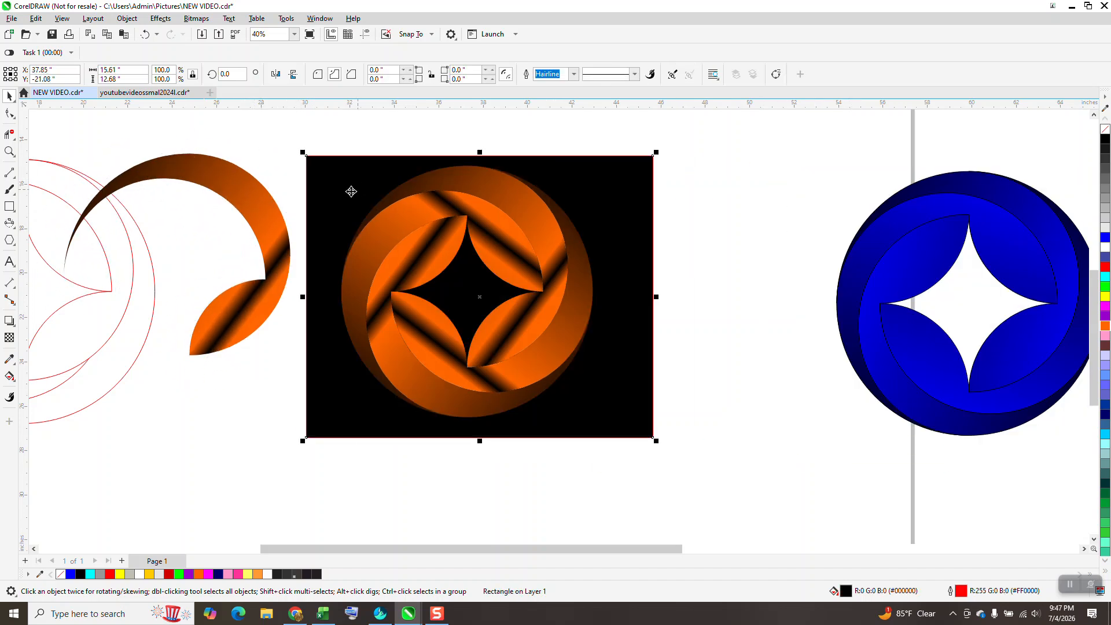
# - Edit the master blade's fountain fill, moving the dark band's orange stops to 41% and 28% and its black stop to 37%
pyautogui.click(265, 215)
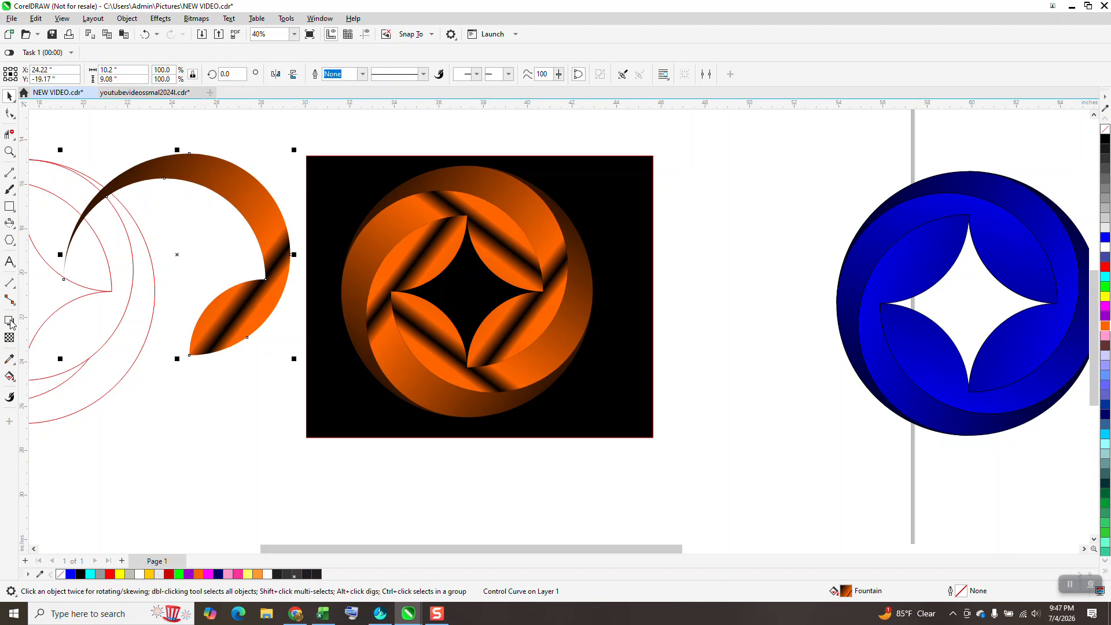
pyautogui.click(10, 377)
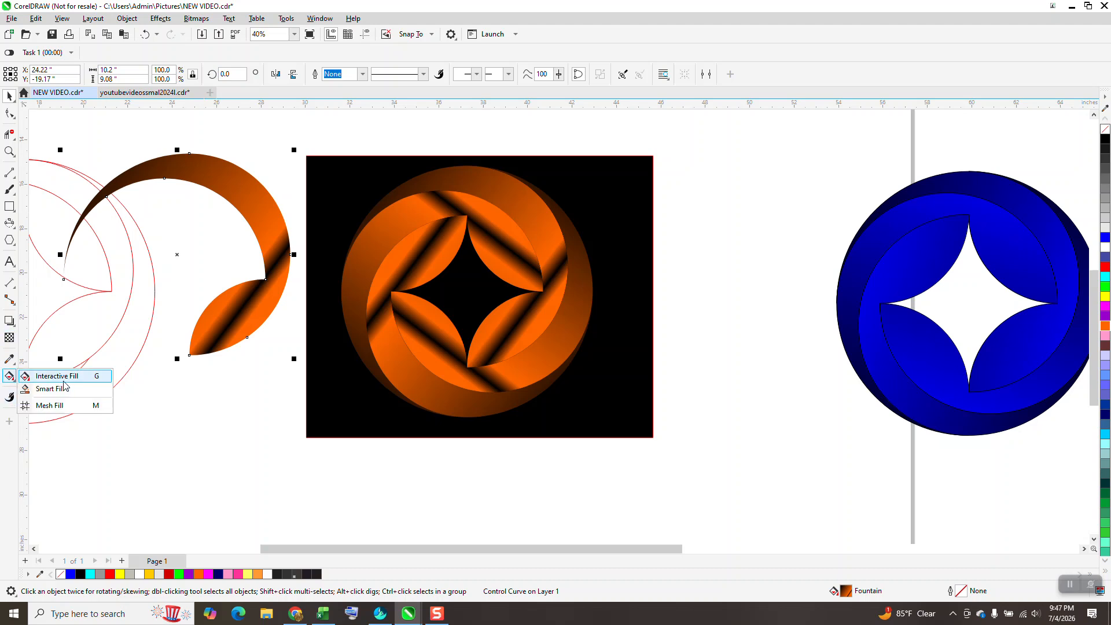
pyautogui.click(34, 375)
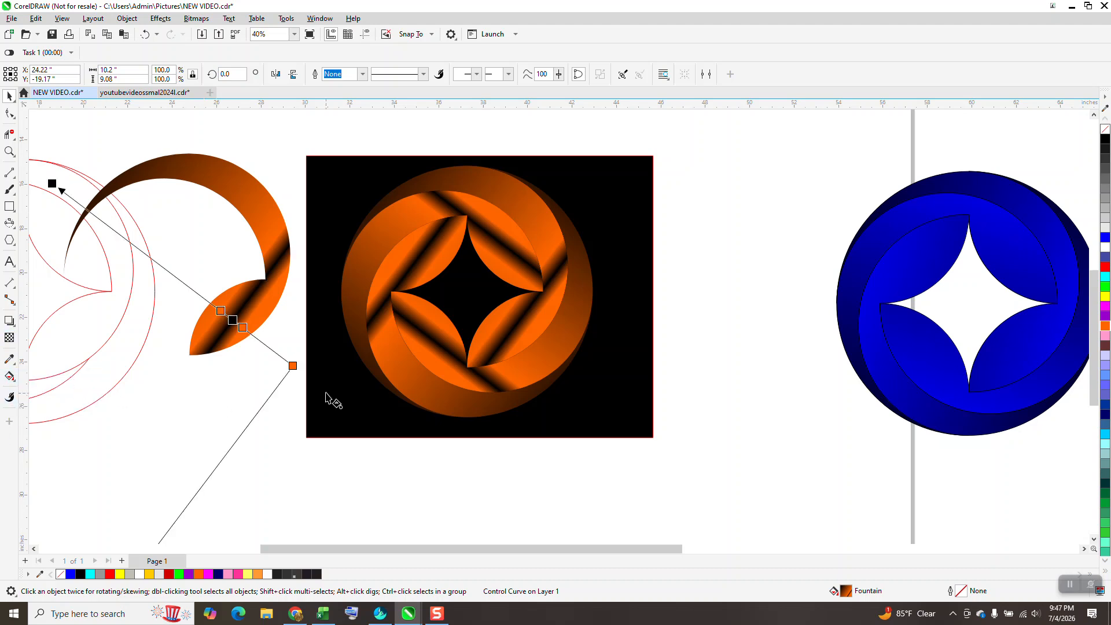
pyautogui.doubleClick(222, 310)
pyautogui.moveTo(224, 313); pyautogui.dragTo(194, 290)
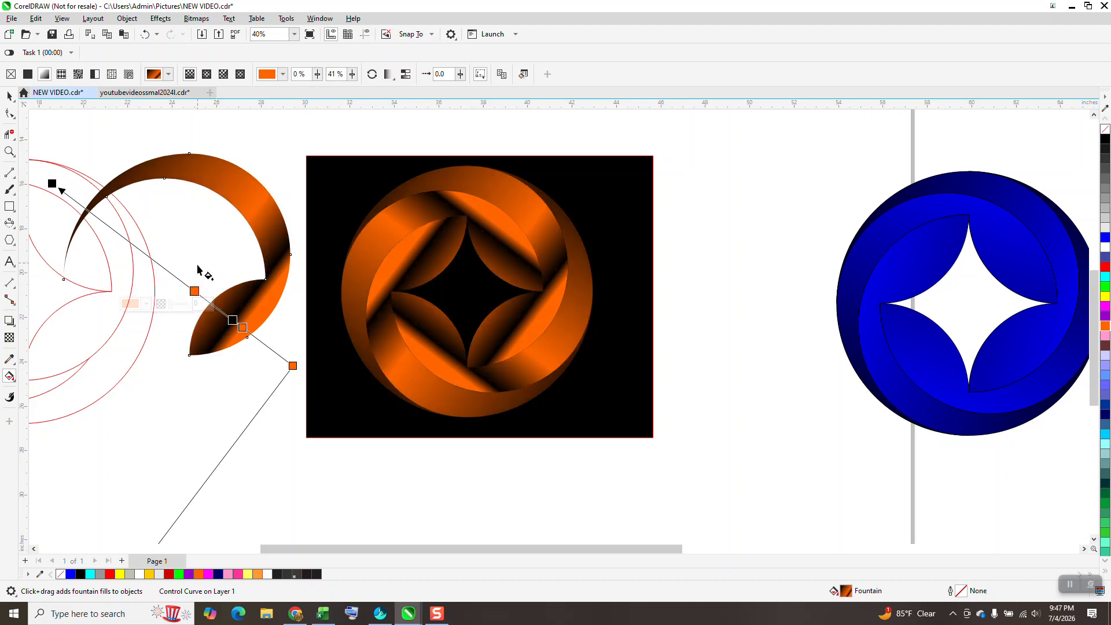
pyautogui.click(231, 319)
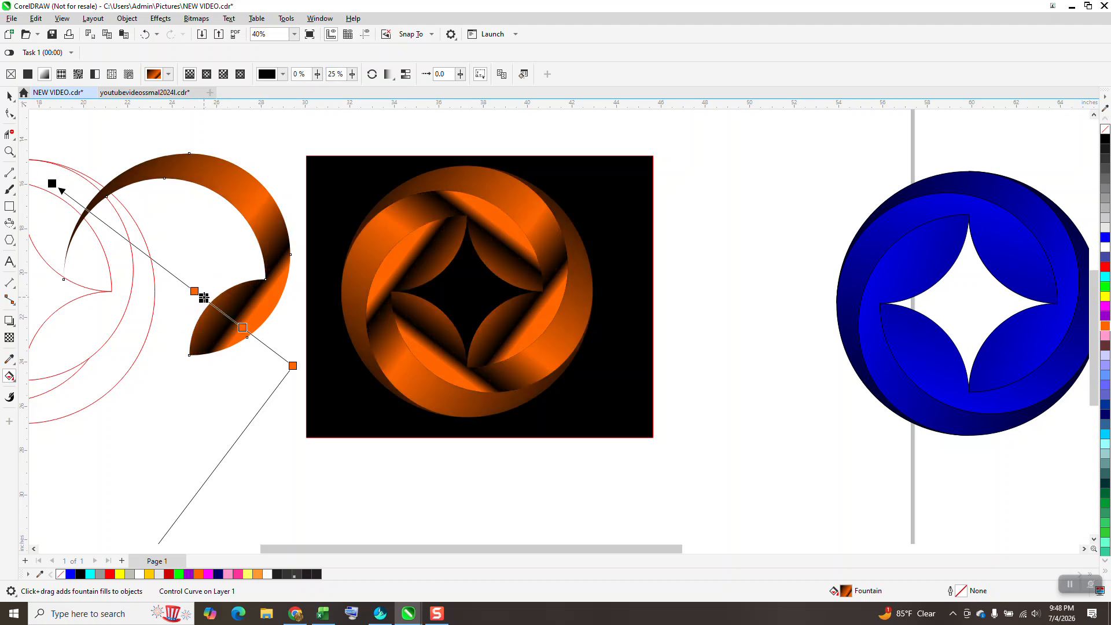
pyautogui.moveTo(204, 297); pyautogui.dragTo(204, 297)
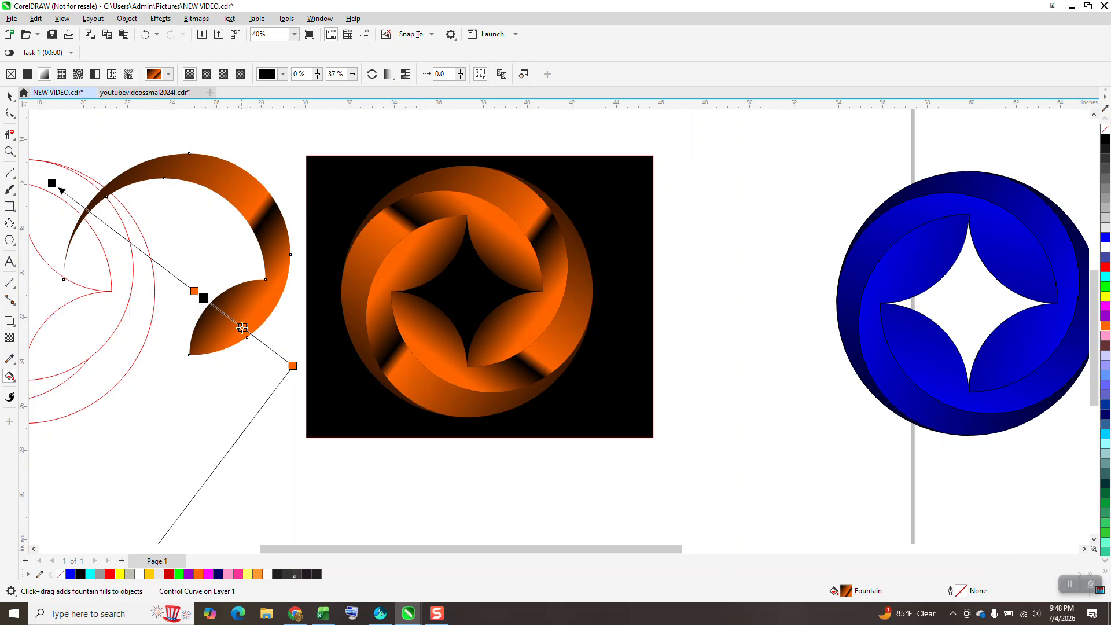
pyautogui.doubleClick(225, 314)
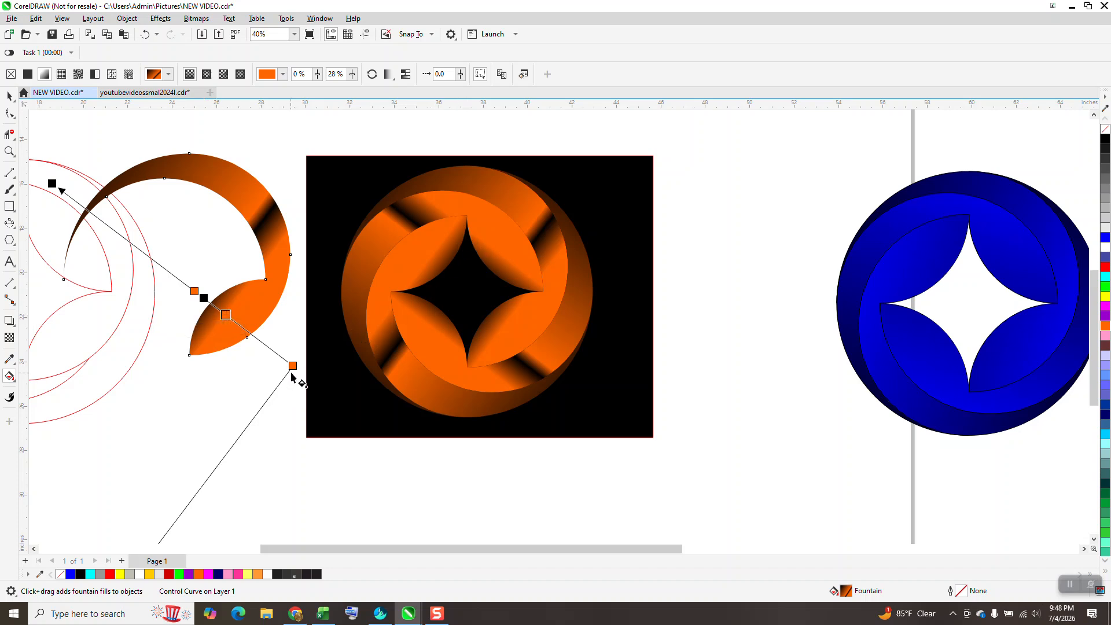
# - Extend the gradient's orange end farther beyond the master blade, with the inner orange stop at 47% and the black stop at 34%
pyautogui.moveTo(292, 366); pyautogui.dragTo(307, 390)
pyautogui.moveTo(201, 305); pyautogui.dragTo(187, 292)
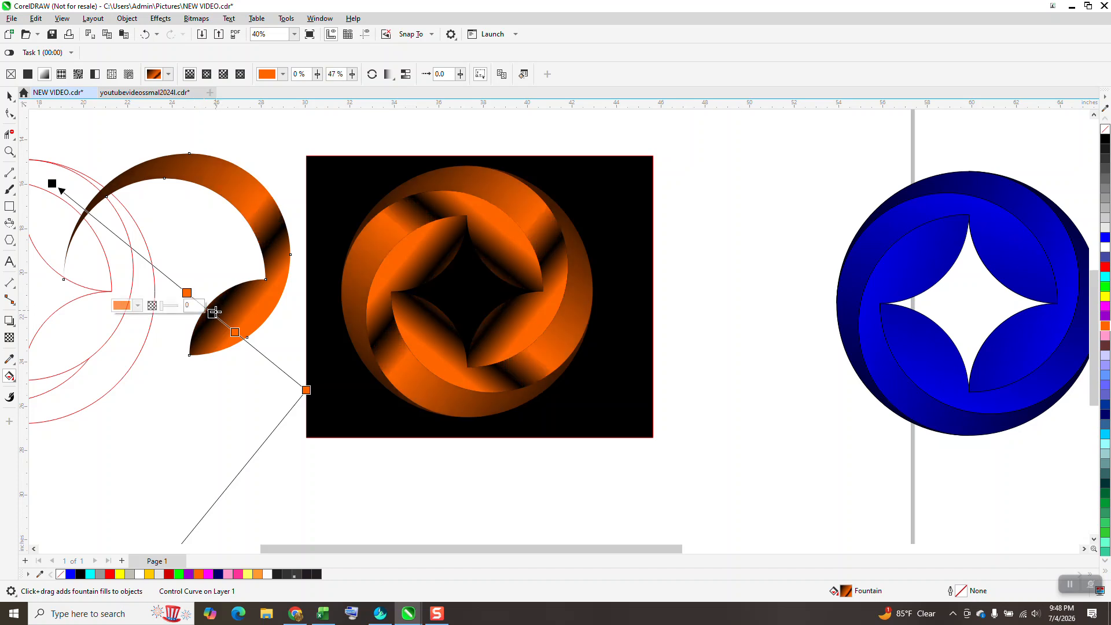
pyautogui.moveTo(212, 313)
pyautogui.mouseDown()
pyautogui.moveTo(199, 303)
pyautogui.moveTo(243, 338)
pyautogui.moveTo(219, 319)
pyautogui.mouseUp()
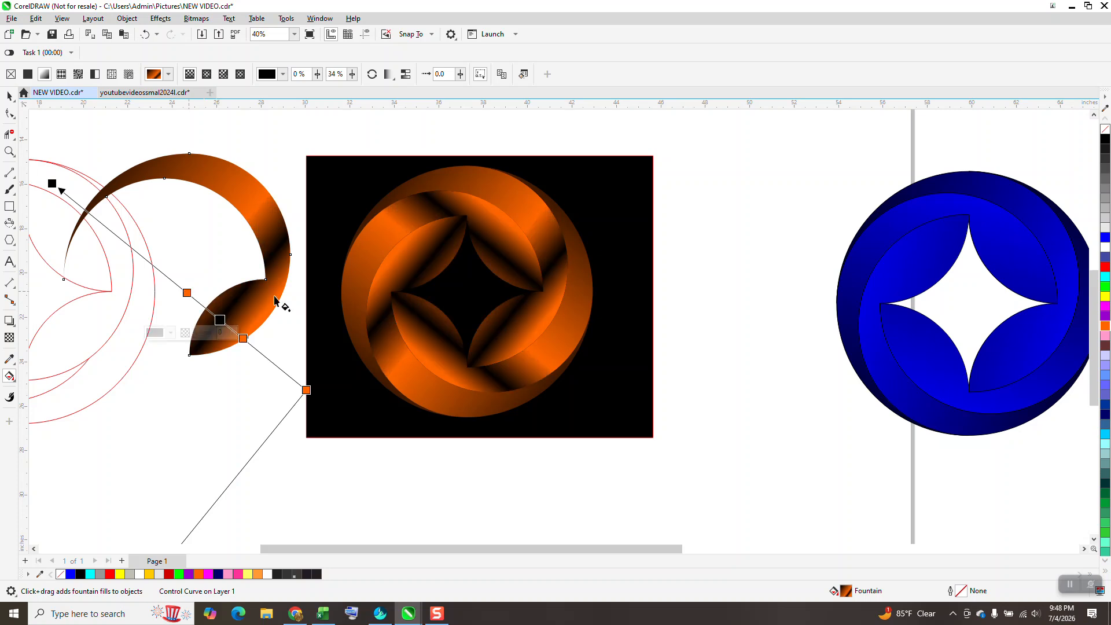
# - Recolour the band's black centre stop white and set the orange stops on either side to 39% and 28%
pyautogui.moveTo(713, 292); pyautogui.dragTo(207, 309)
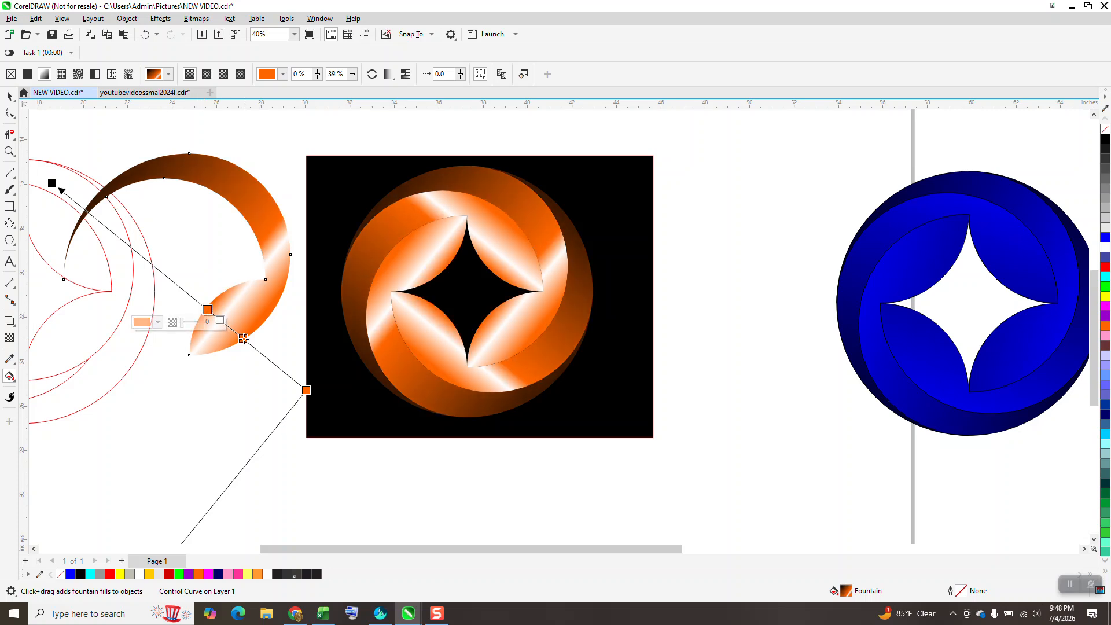
pyautogui.doubleClick(235, 332)
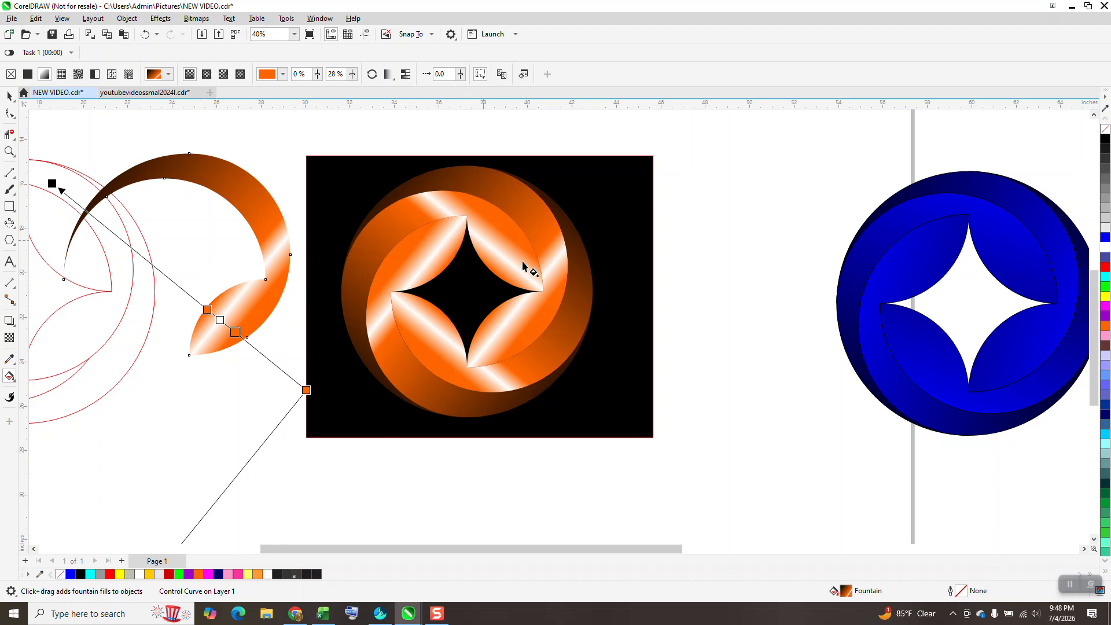
# - Try a near-vertical skew on the master blade's gradient, and set the skew back to a diagonal highlight
pyautogui.scroll(-2, 503, 262)
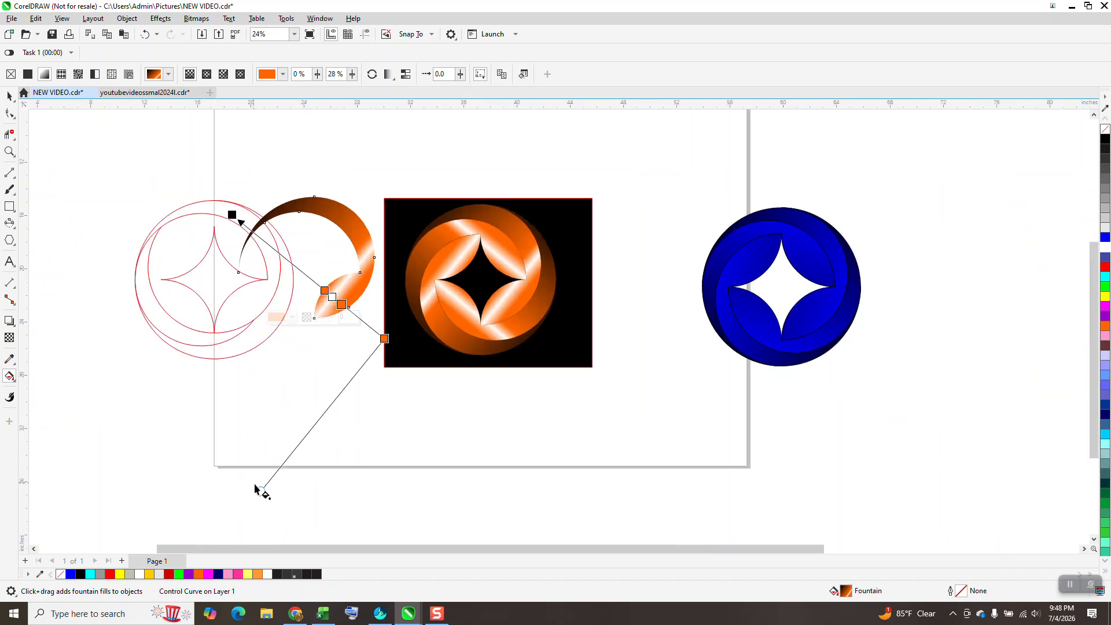
pyautogui.moveTo(261, 491); pyautogui.dragTo(391, 510)
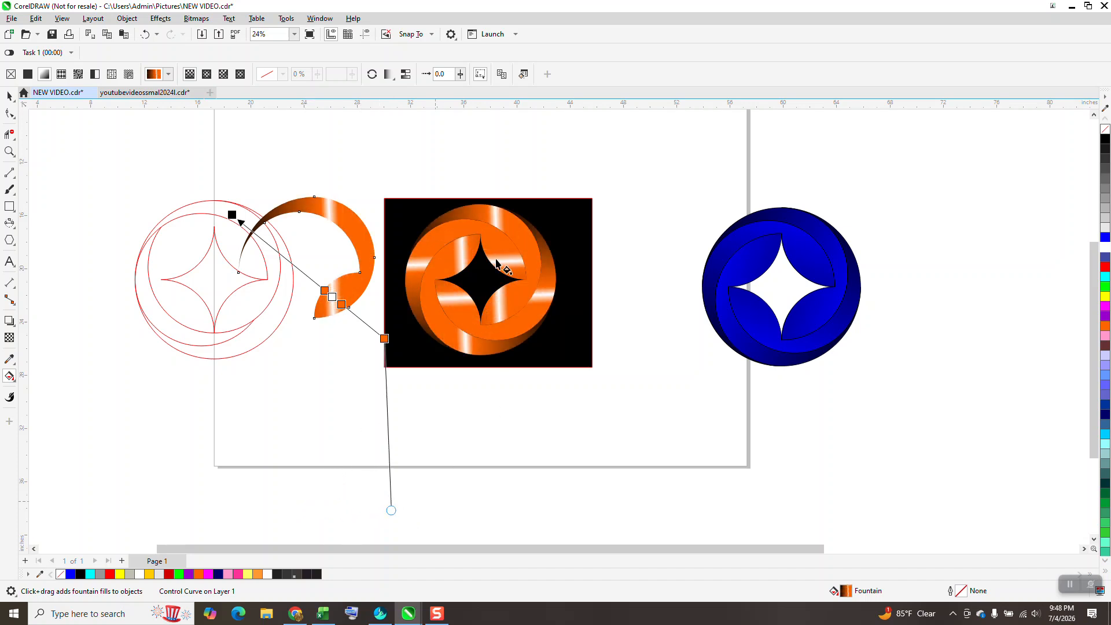
pyautogui.moveTo(391, 511); pyautogui.dragTo(258, 459)
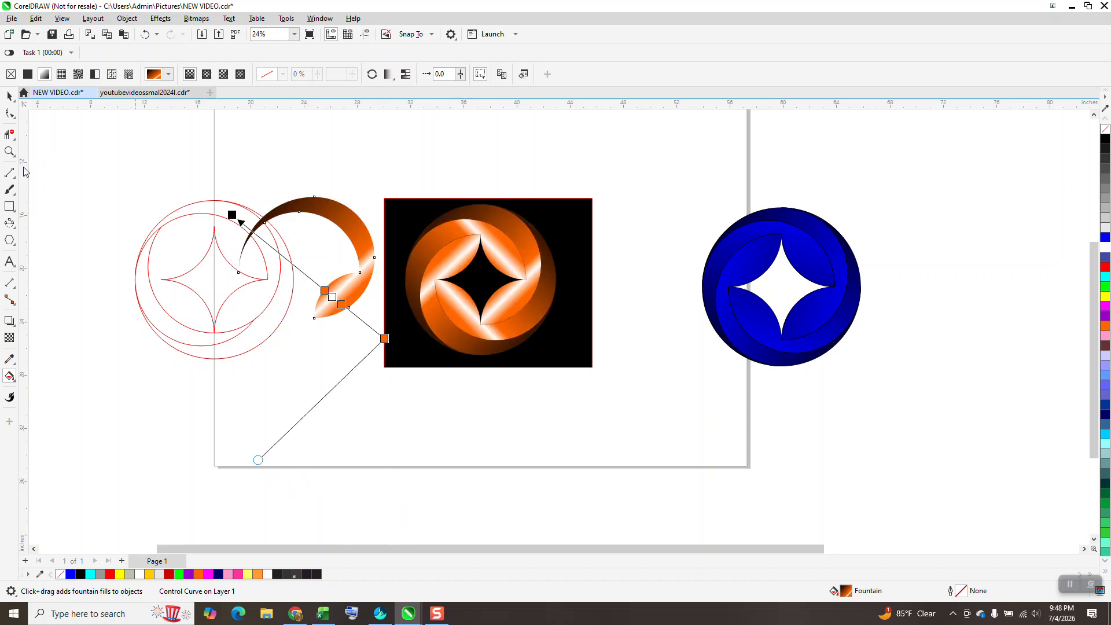
# - Try deleting the master blade, and undo the deletion
pyautogui.click(9, 95)
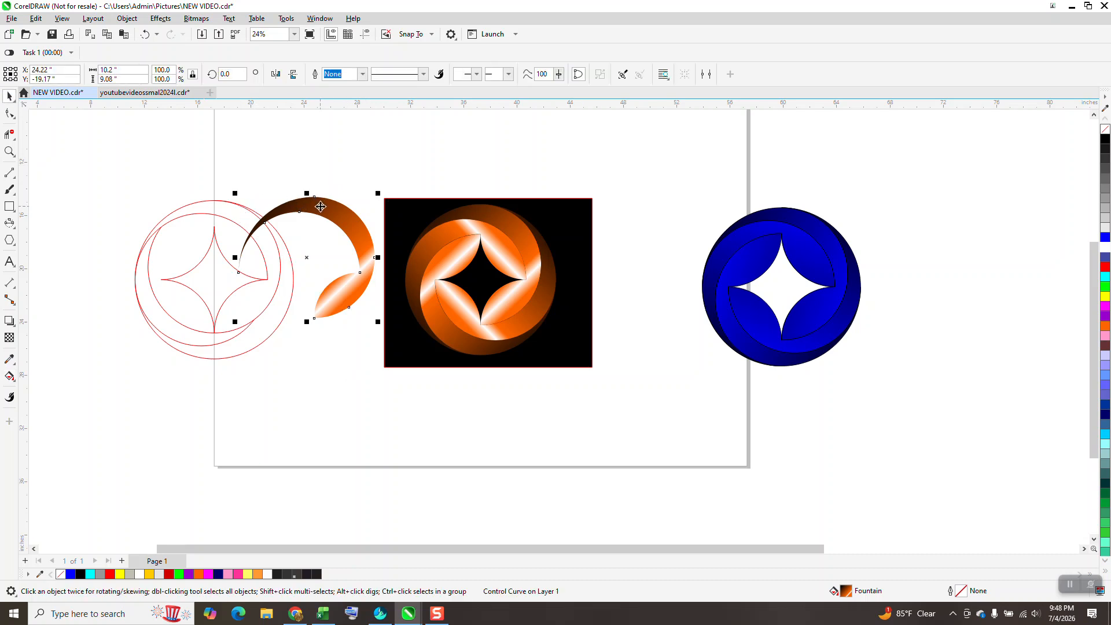
pyautogui.press('Delete')
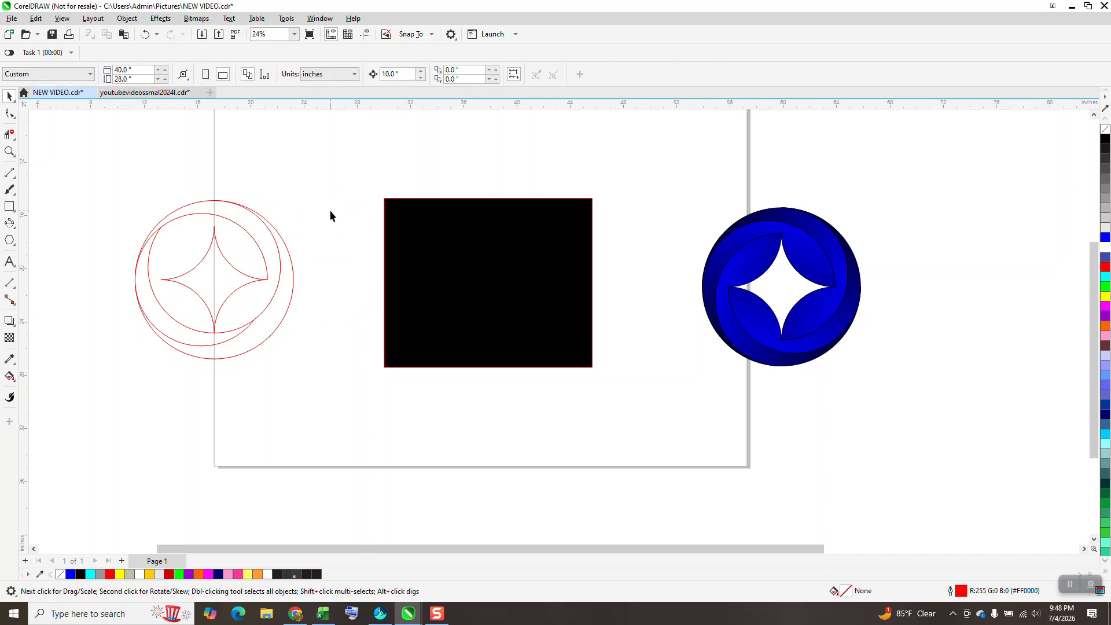
pyautogui.click(144, 34)
# - Group the master blade with its four clones and ungroup them again
pyautogui.moveTo(220, 162); pyautogui.dragTo(576, 397)
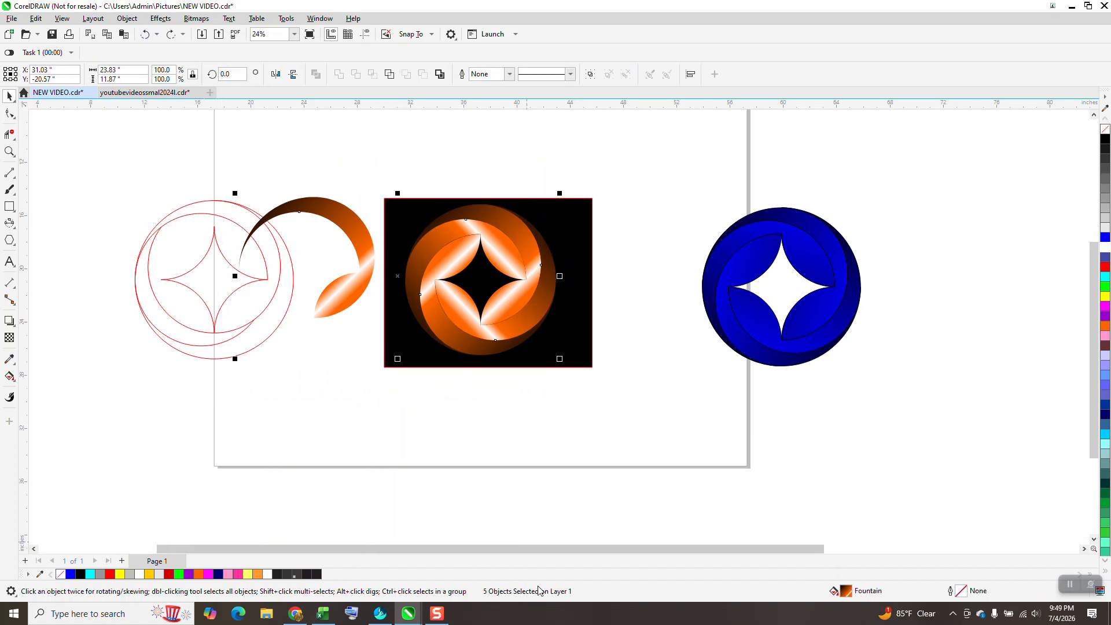
pyautogui.click(127, 18)
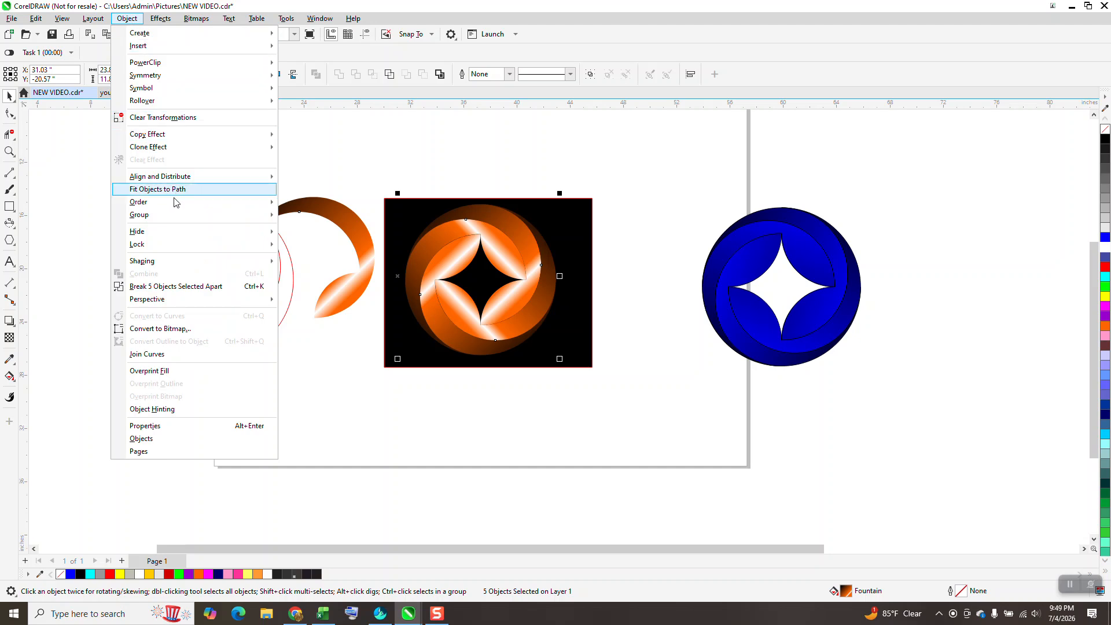
pyautogui.moveTo(169, 217)
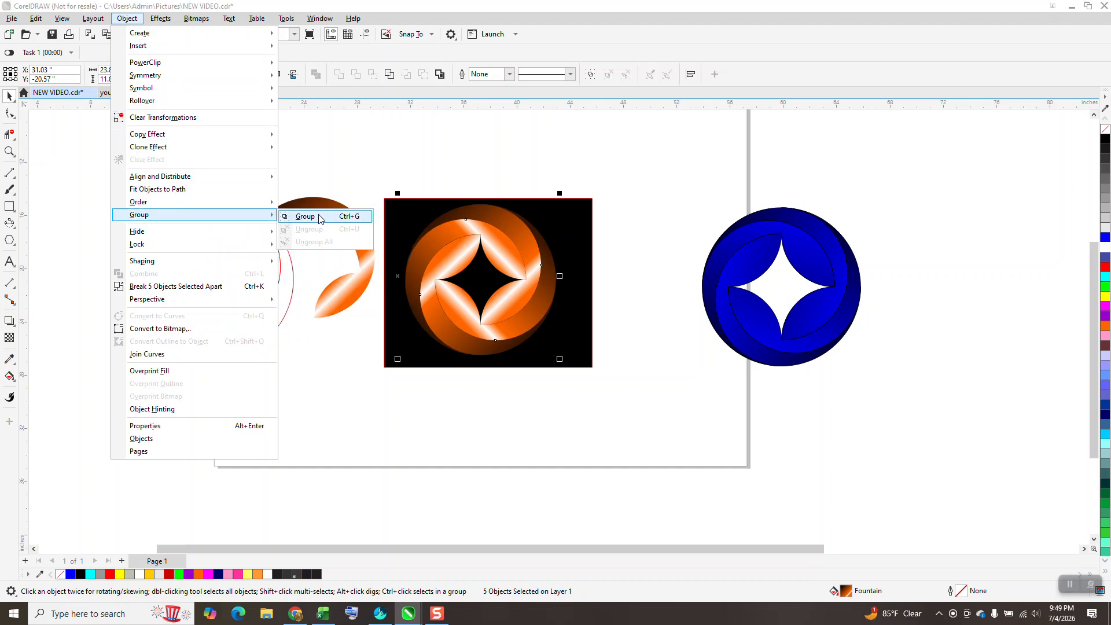
pyautogui.click(320, 219)
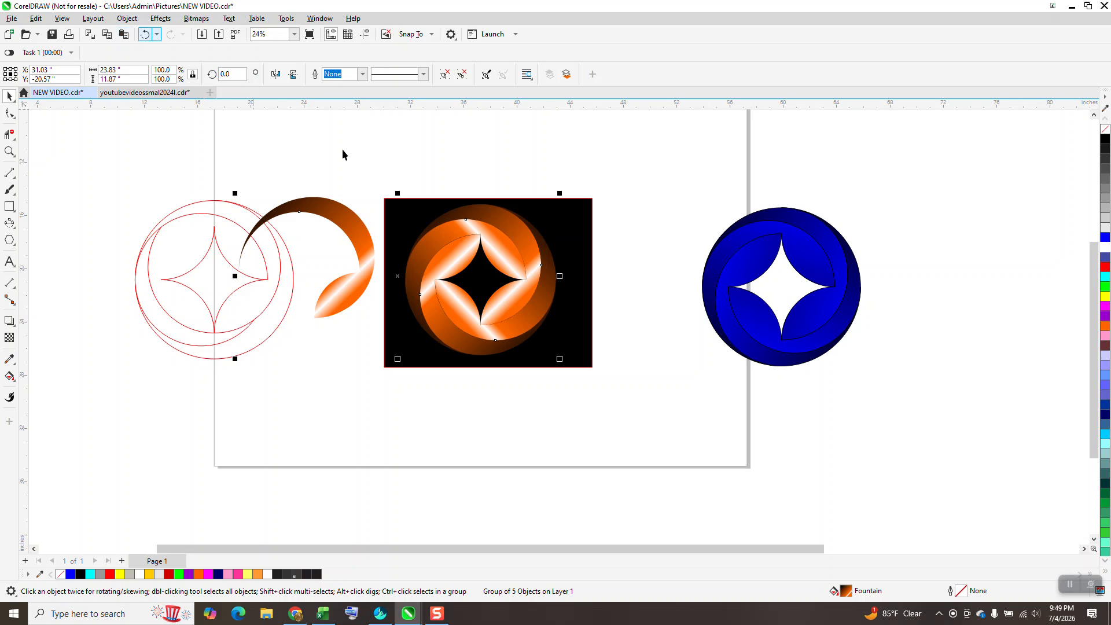
pyautogui.click(126, 19)
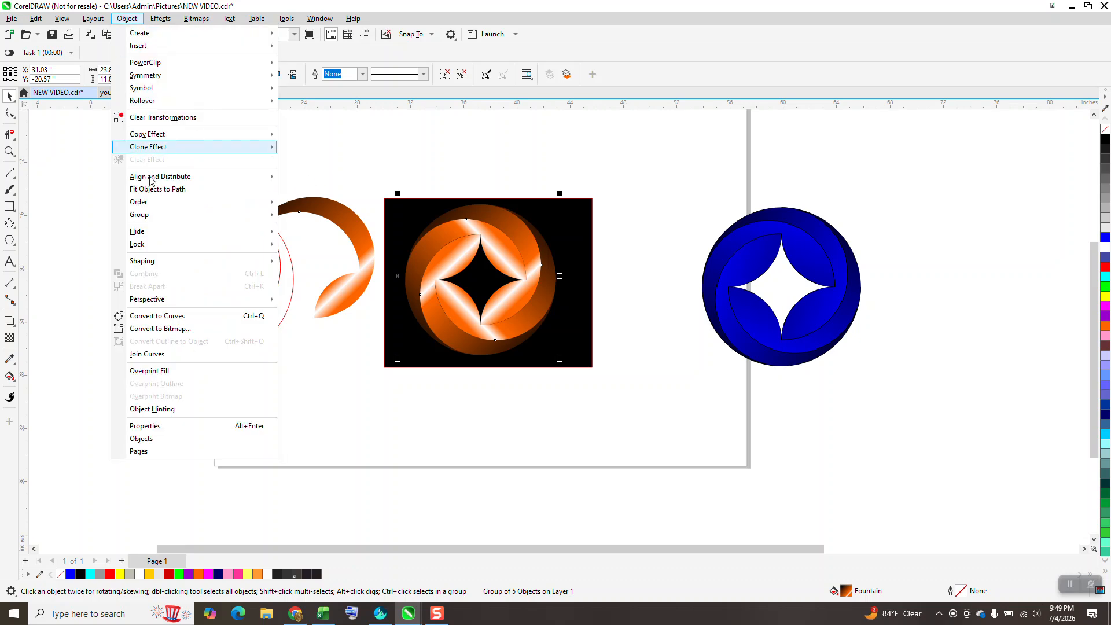
pyautogui.moveTo(156, 216)
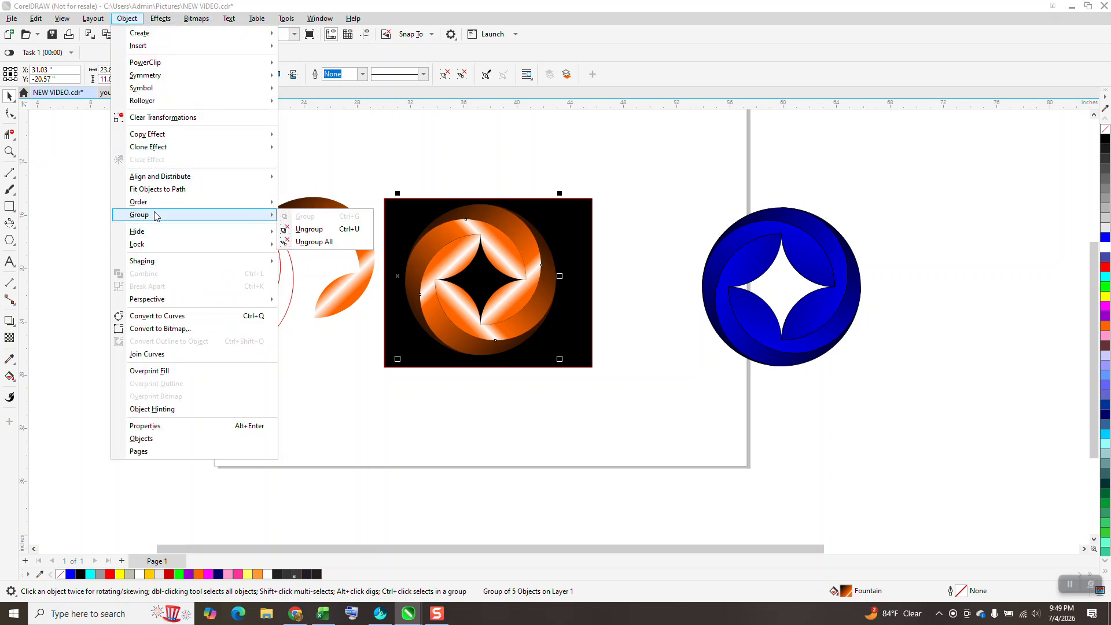
pyautogui.click(307, 228)
# - Select the master blade and its four clones together and break them apart to unlink the clones
pyautogui.moveTo(221, 158); pyautogui.dragTo(580, 394)
pyautogui.click(127, 18)
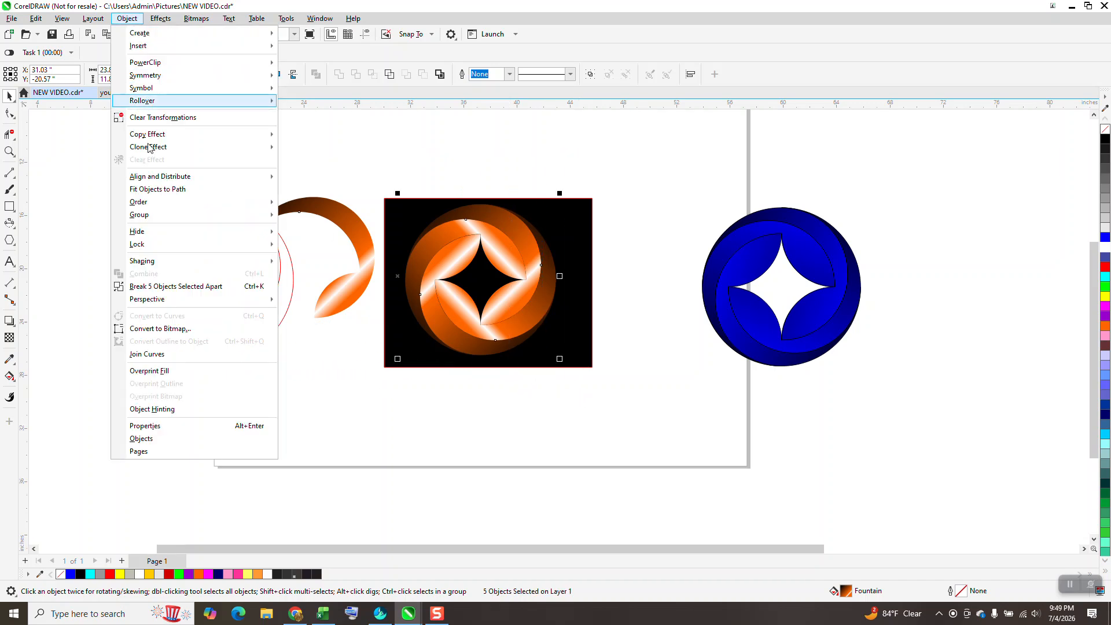
pyautogui.click(191, 288)
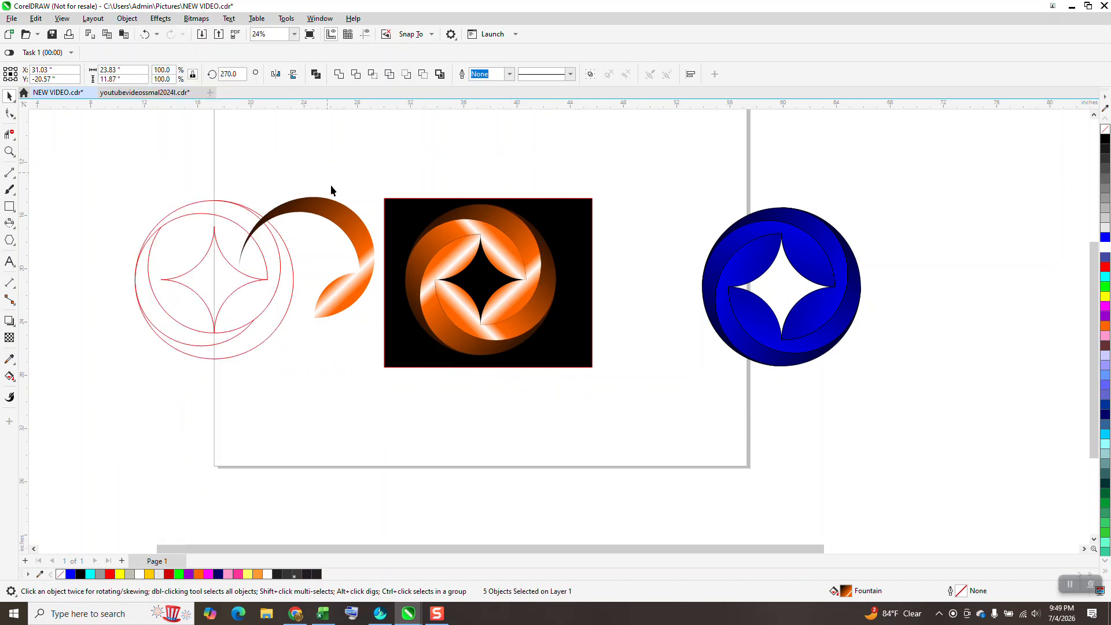
# - Delete the leftover master blade beside the ring and select the black background rectangle
pyautogui.click(353, 231)
pyautogui.press('Delete')
pyautogui.click(563, 236)
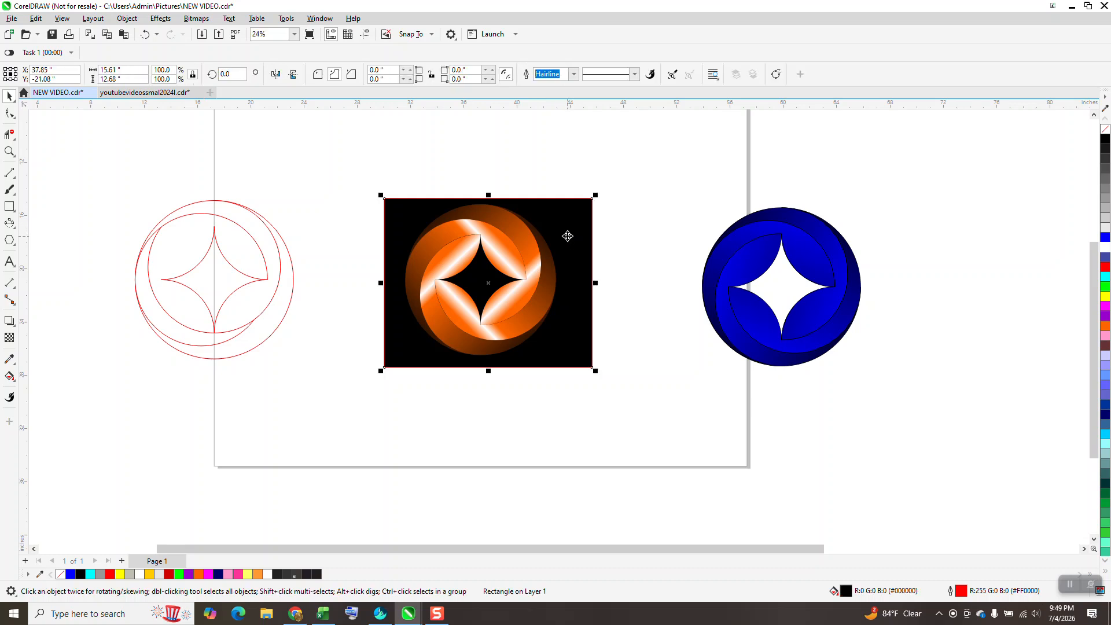
# - Reposition the black background rectangle so that it is centred behind the orange ring
pyautogui.moveTo(582, 234); pyautogui.dragTo(574, 231)
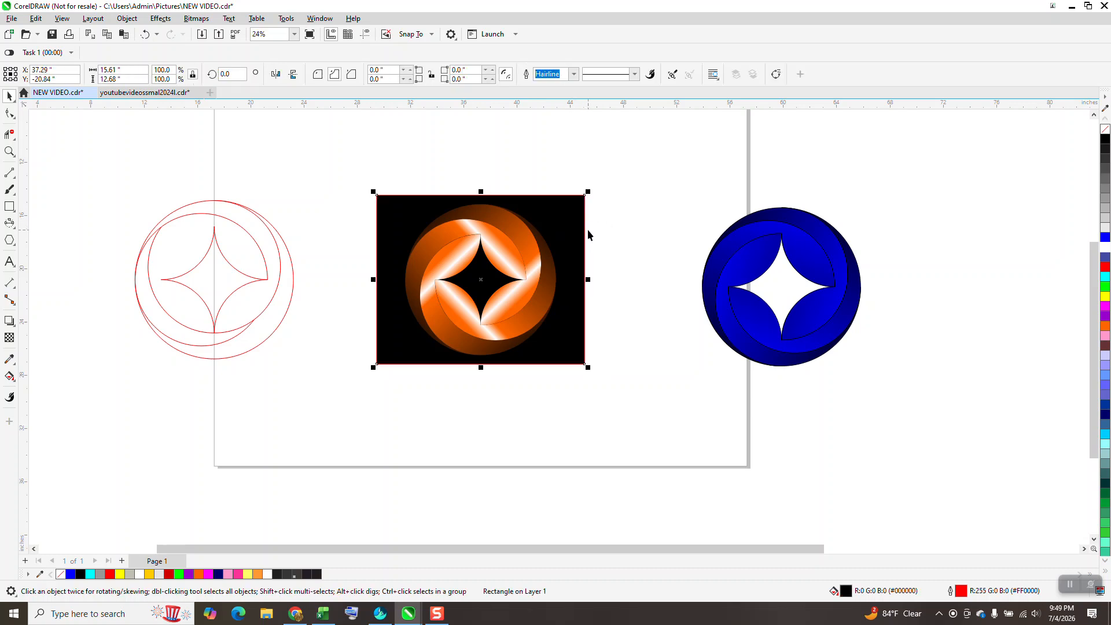
pyautogui.click(9, 151)
pyautogui.moveTo(370, 189); pyautogui.dragTo(584, 367)
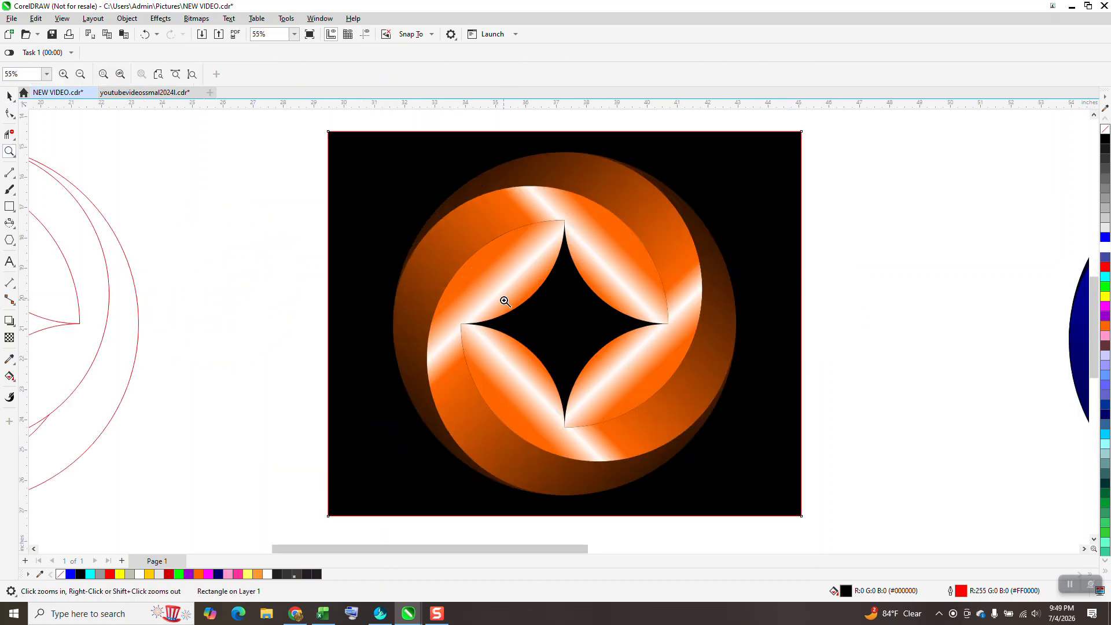
# - Select the four orange gradient blades together, try an orange outline on them, and set their outline colour to black
pyautogui.click(9, 95)
pyautogui.scroll(-1, 540, 216)
pyautogui.moveTo(412, 153); pyautogui.dragTo(707, 460)
pyautogui.rightClick(1104, 327)
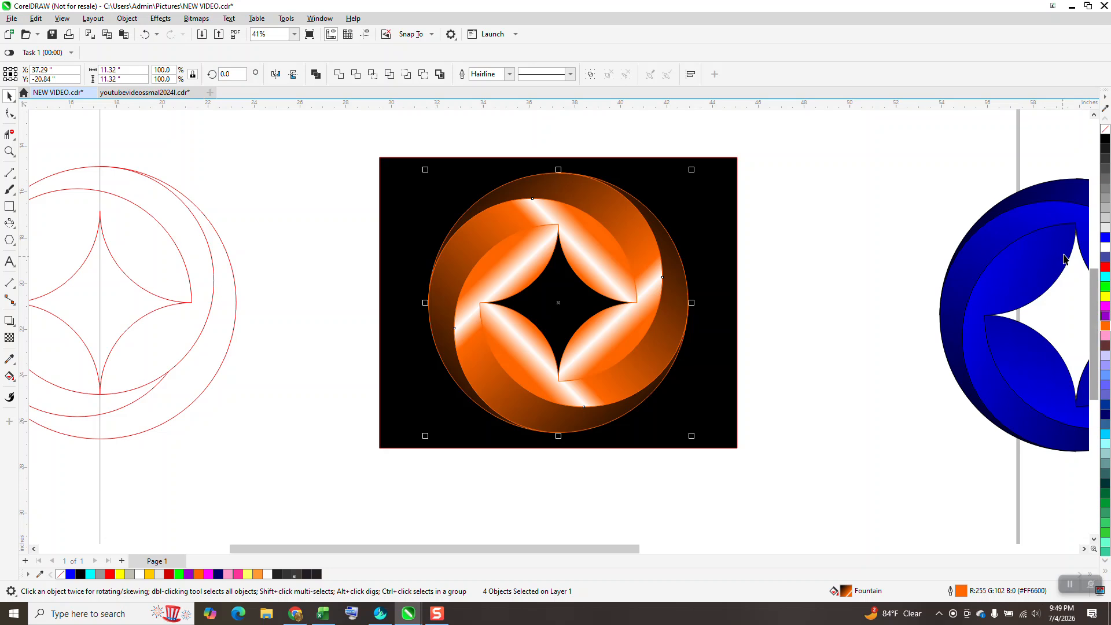
pyautogui.rightClick(1104, 140)
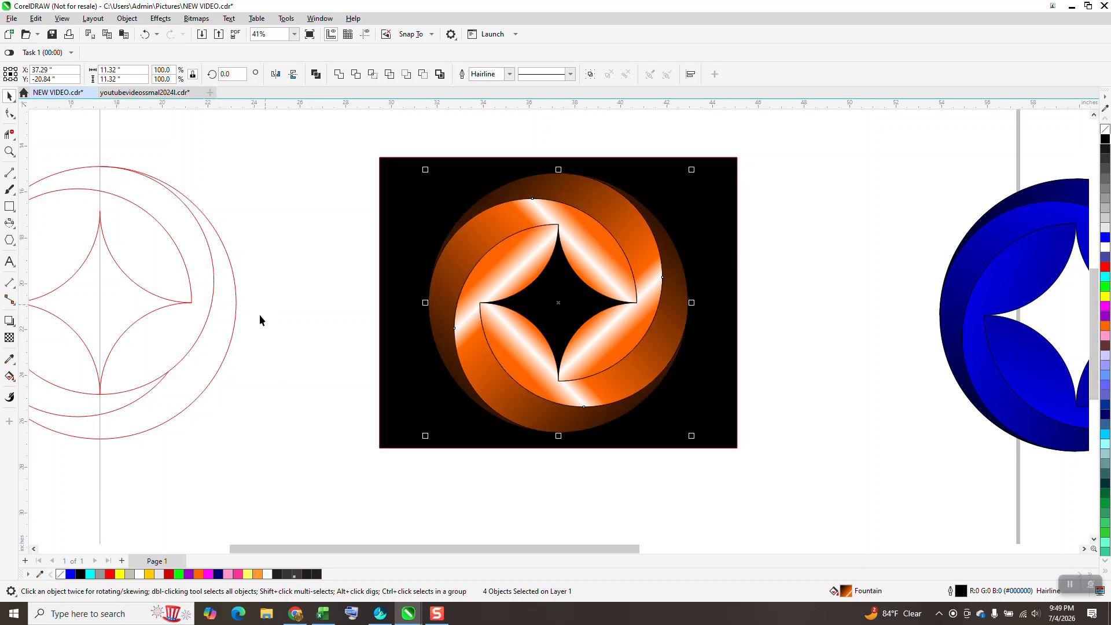
# - Select the four blades of the blue reference design and move them right beside the black background rectangle
pyautogui.scroll(-2, 262, 314)
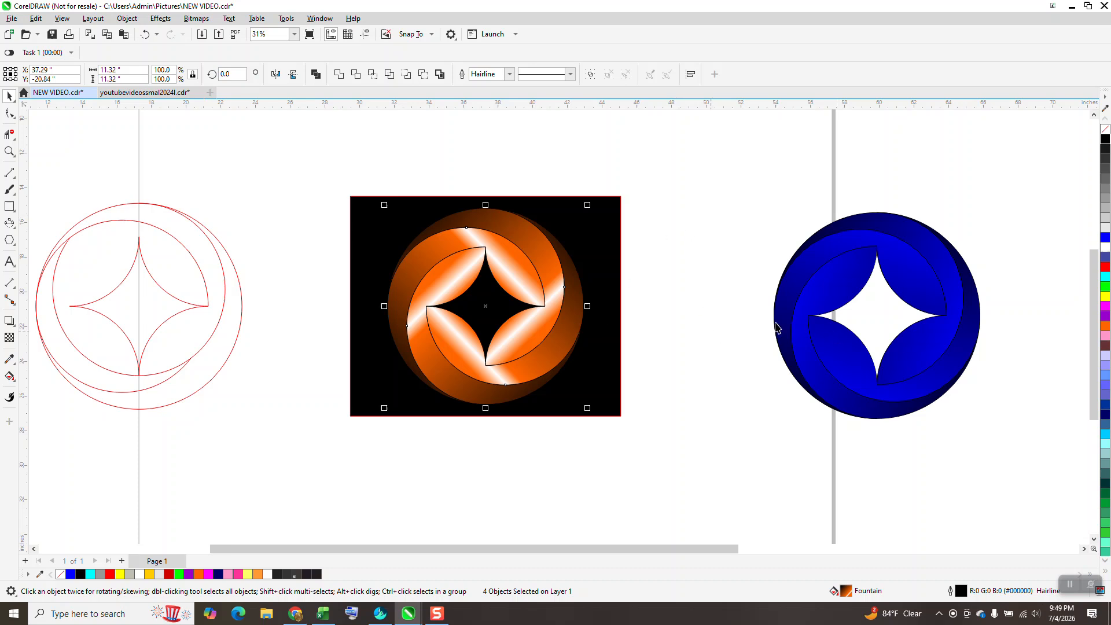
pyautogui.moveTo(753, 175); pyautogui.dragTo(1060, 485)
pyautogui.moveTo(906, 310); pyautogui.dragTo(761, 296)
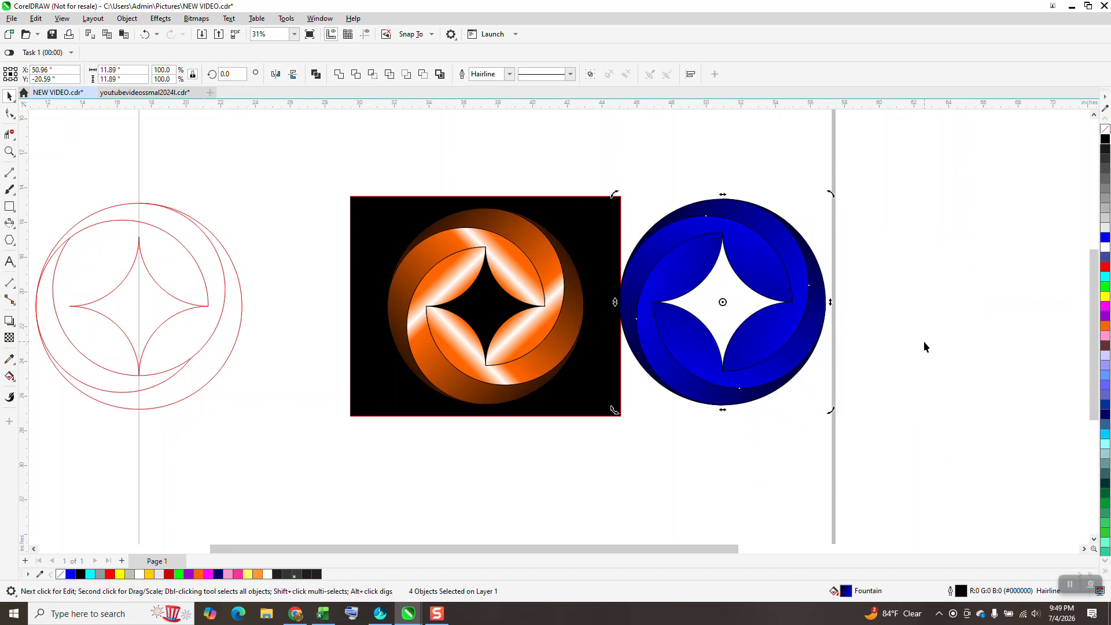